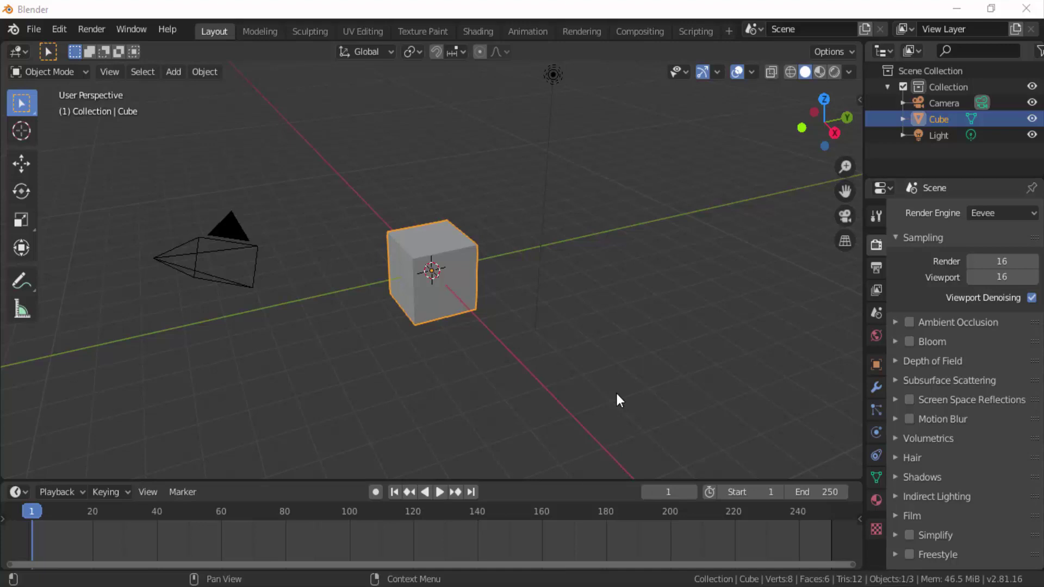
Set the cube material's Base Color to red (H 0.997, S 0.840, V 0.906)
left_click(876, 501)
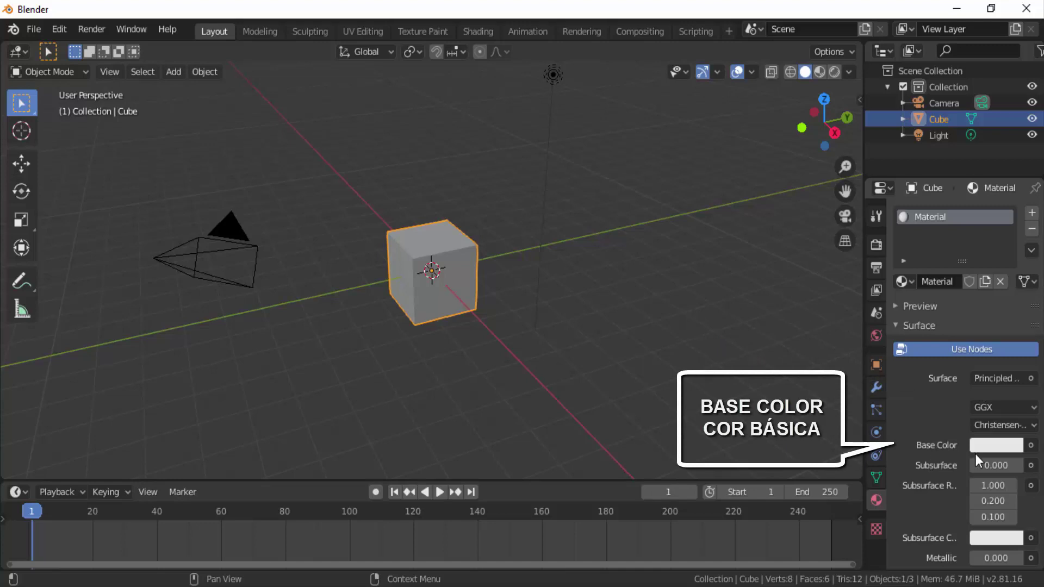
left_click(1001, 443)
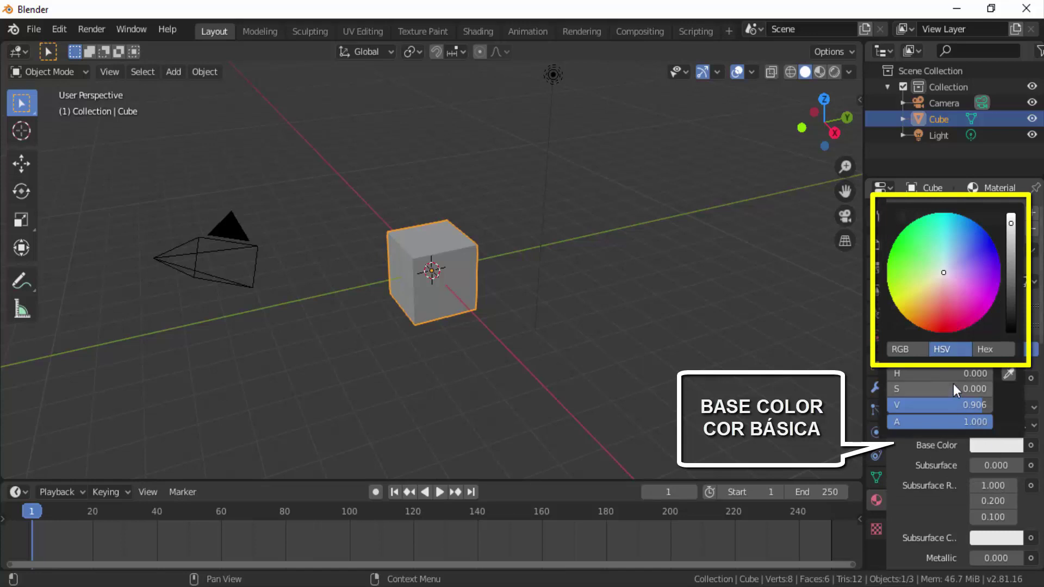
left_click(944, 324)
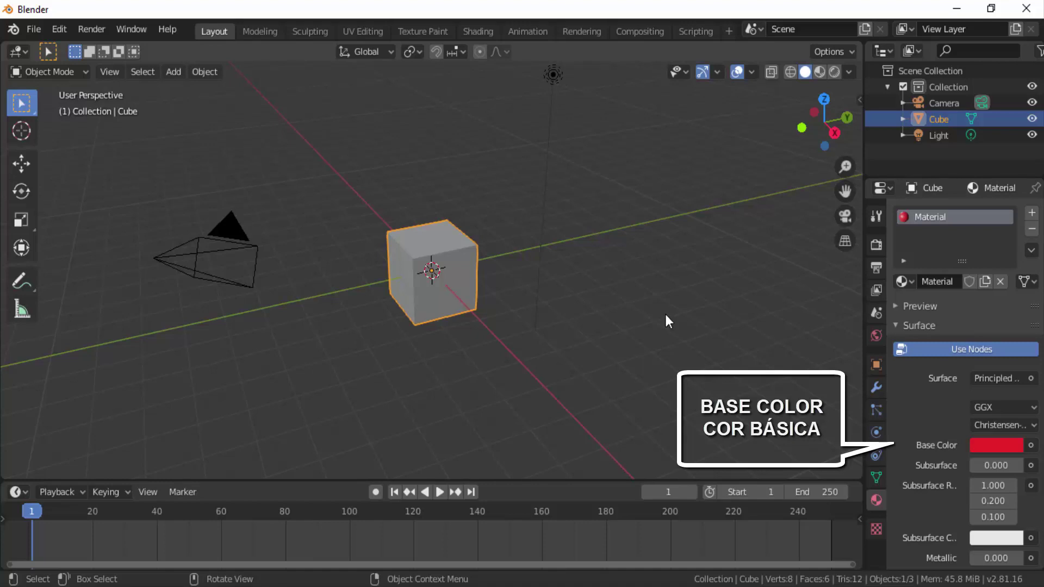
Preview the scene in Rendered shading and move the Light higher along the Y axis
left_click(819, 75)
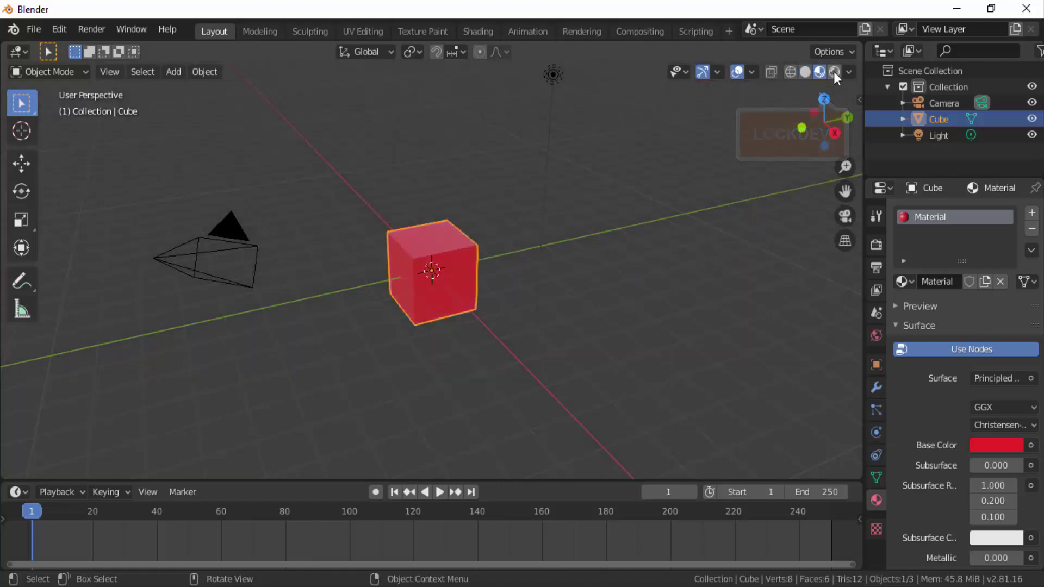
left_click(834, 72)
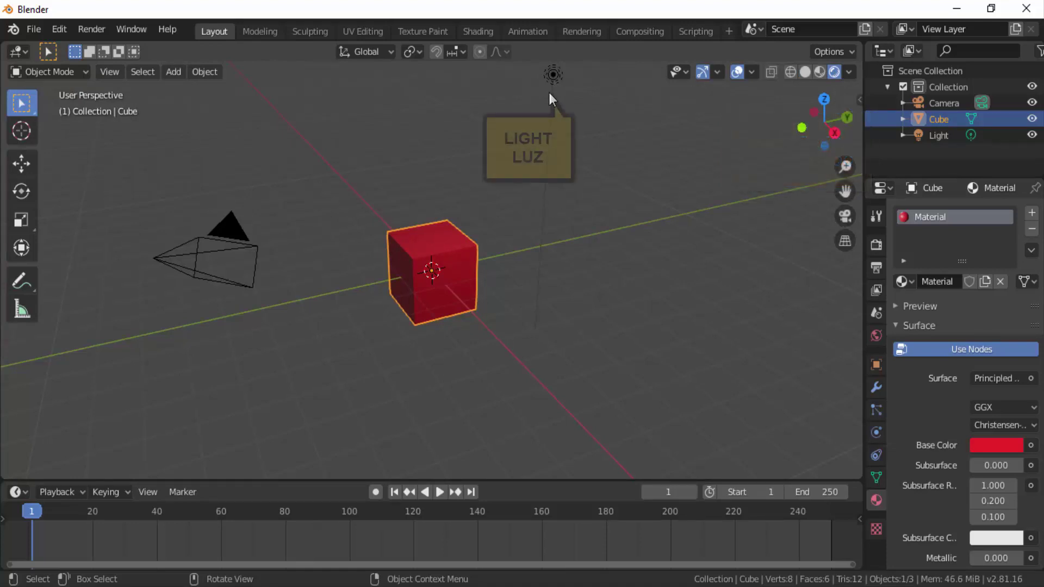
left_click(553, 77)
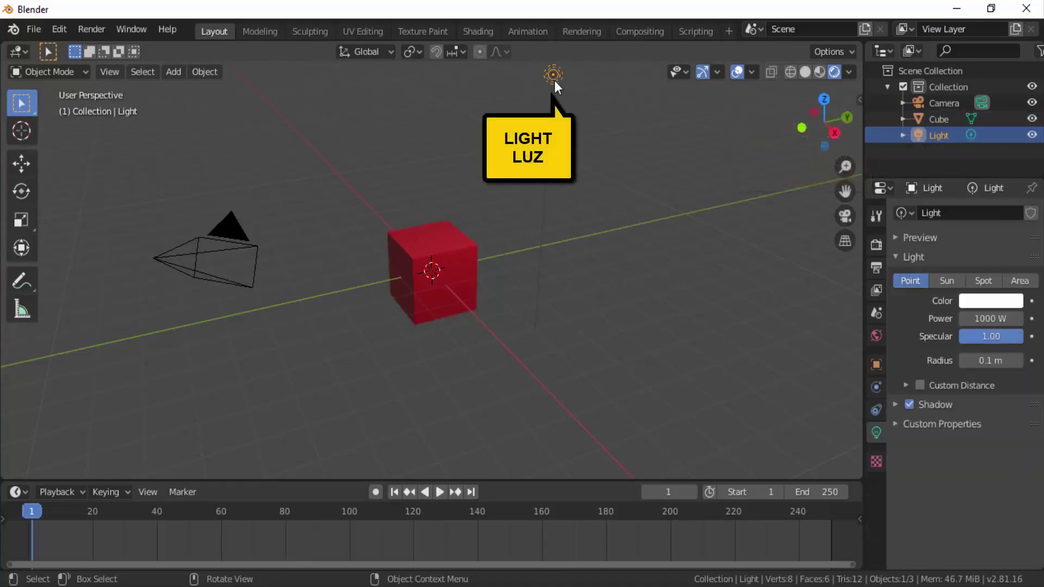
left_click(24, 165)
mouse_move(601, 75)
left_mouse_down()
mouse_move(371, 104)
mouse_move(575, 103)
mouse_move(525, 121)
mouse_move(364, 130)
mouse_move(620, 117)
mouse_move(417, 149)
mouse_move(580, 139)
mouse_move(401, 163)
mouse_move(618, 133)
left_mouse_up()
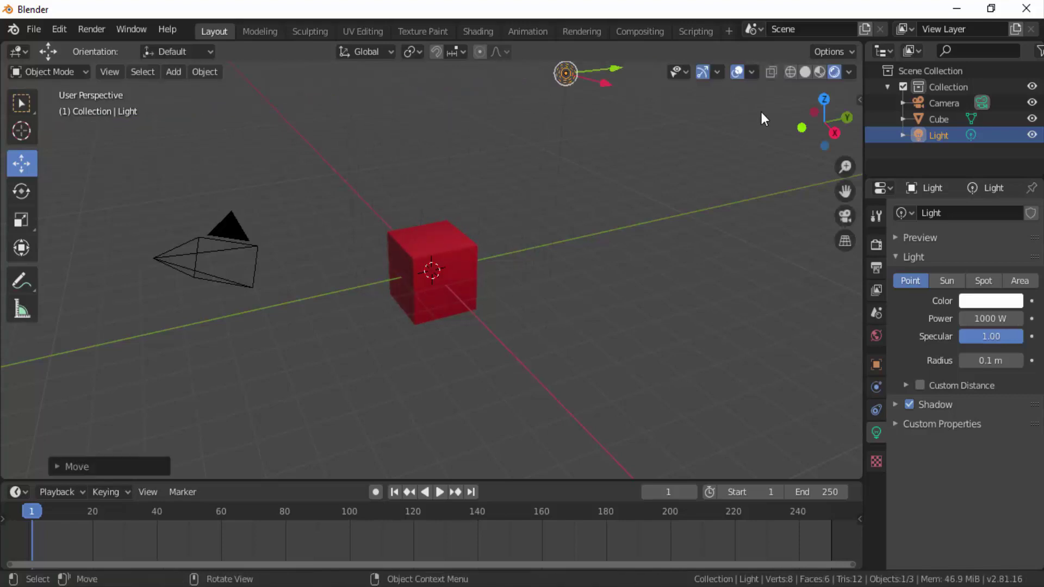
Return the viewport to Material Preview shading and zoom in on the cube
left_click(819, 72)
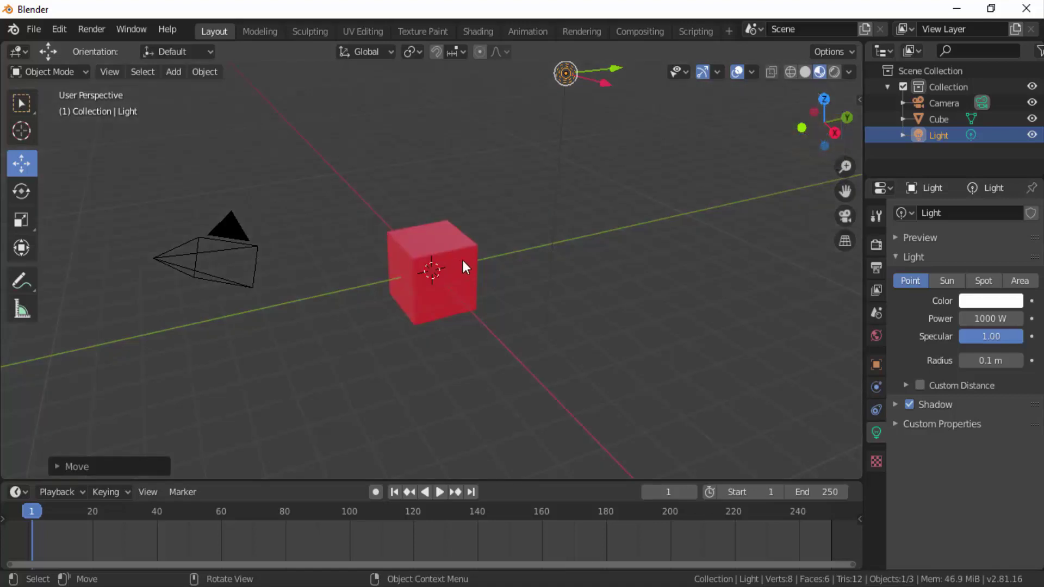
scroll(481, 260, "up", 1)
scroll(481, 260, "up", 3)
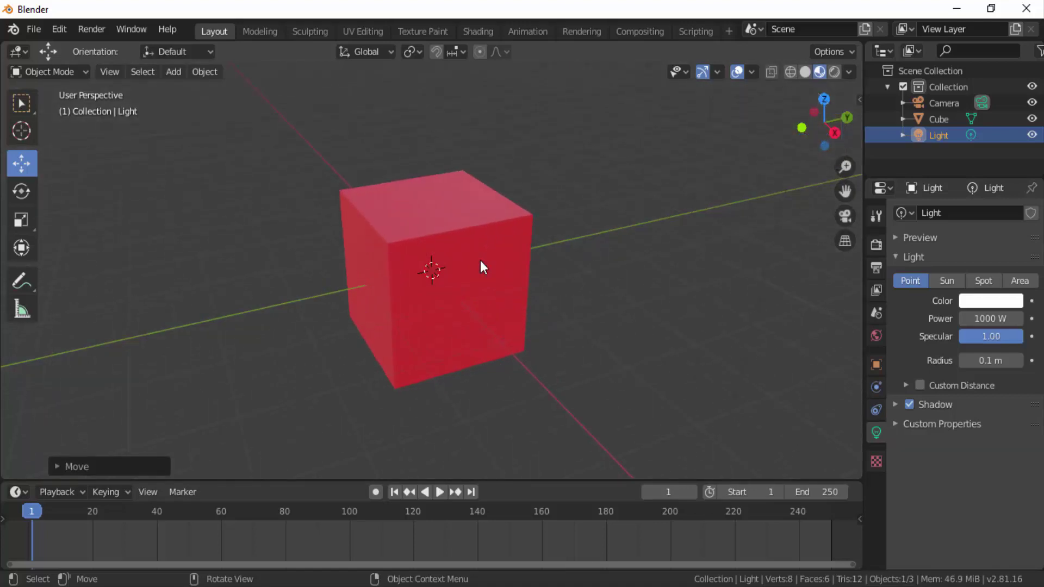
With the Cube selected, rename its red material slot to 'Material Vermelho'
left_click(507, 243)
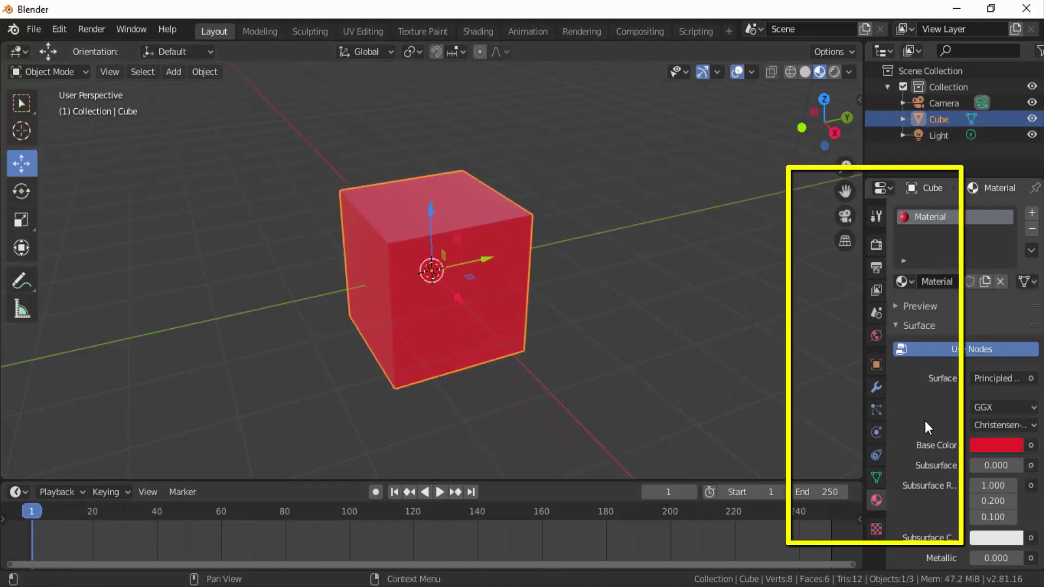
scroll(925, 421, "down", 2)
scroll(925, 418, "up", 2)
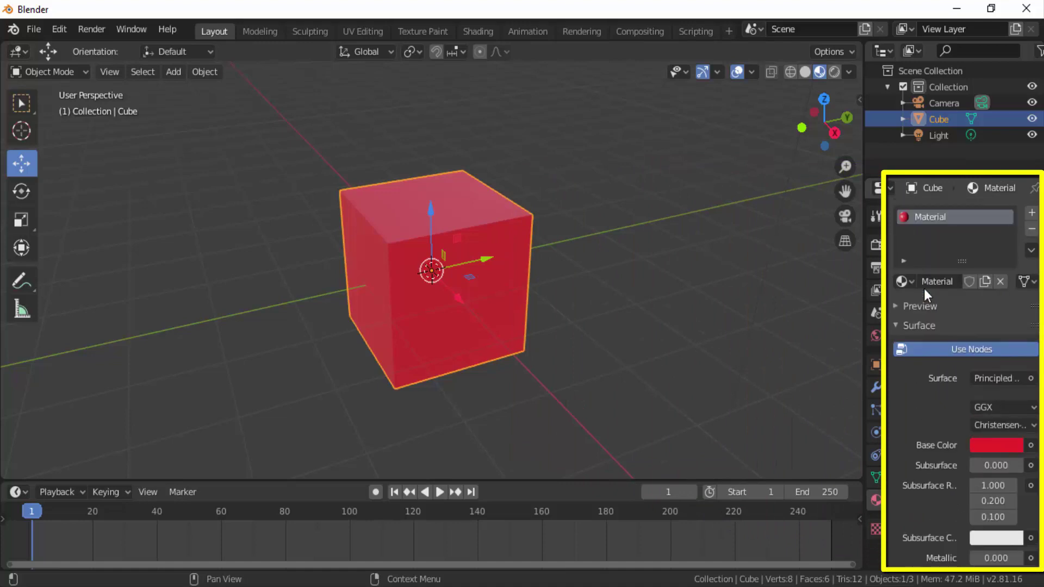
double_click(947, 218)
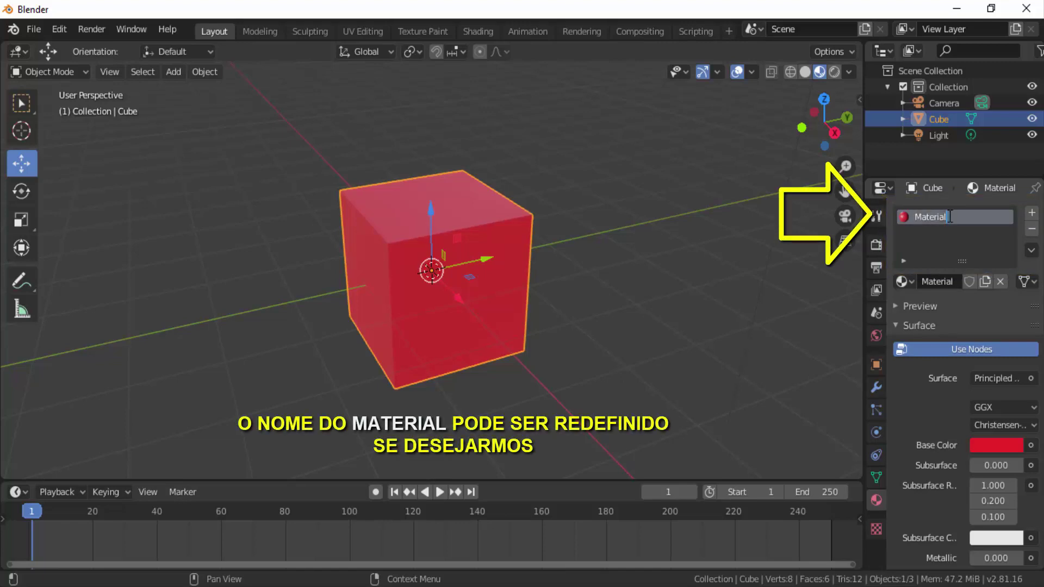
type("Ve")
type("rmelho")
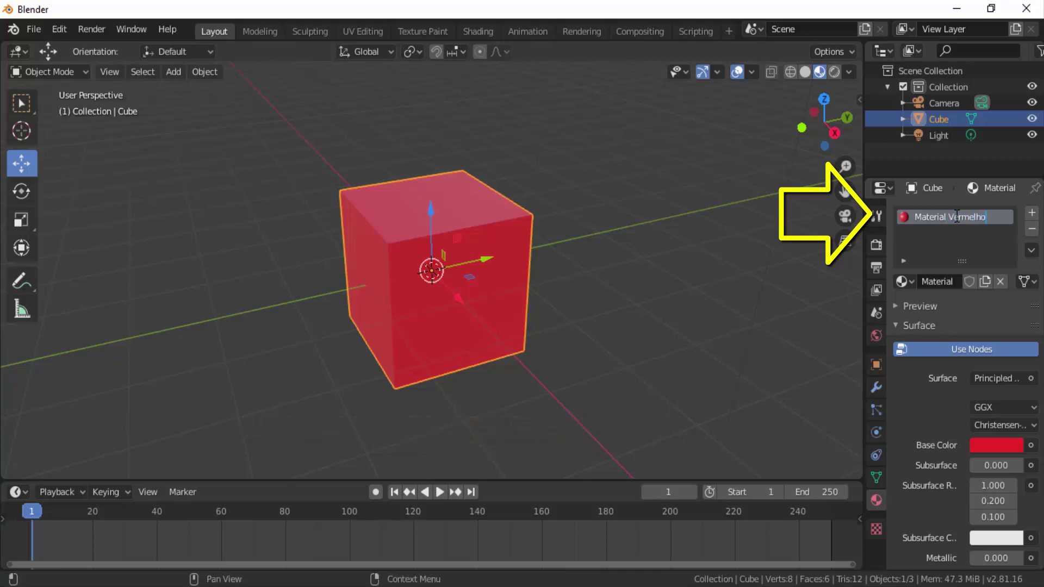
left_click(932, 383)
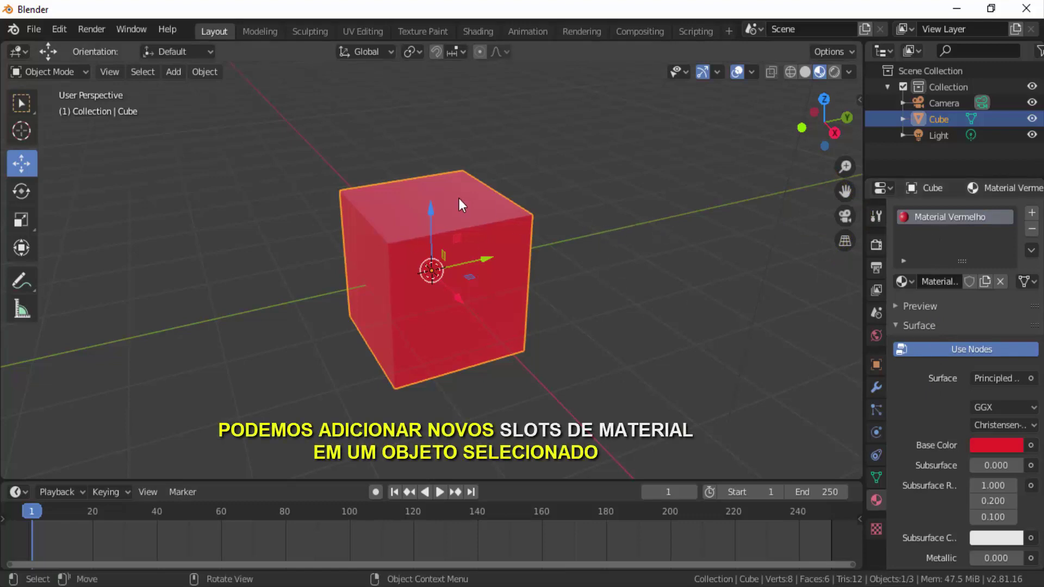
Add a second material slot holding a new material with a blue Base Color
left_click(1031, 214)
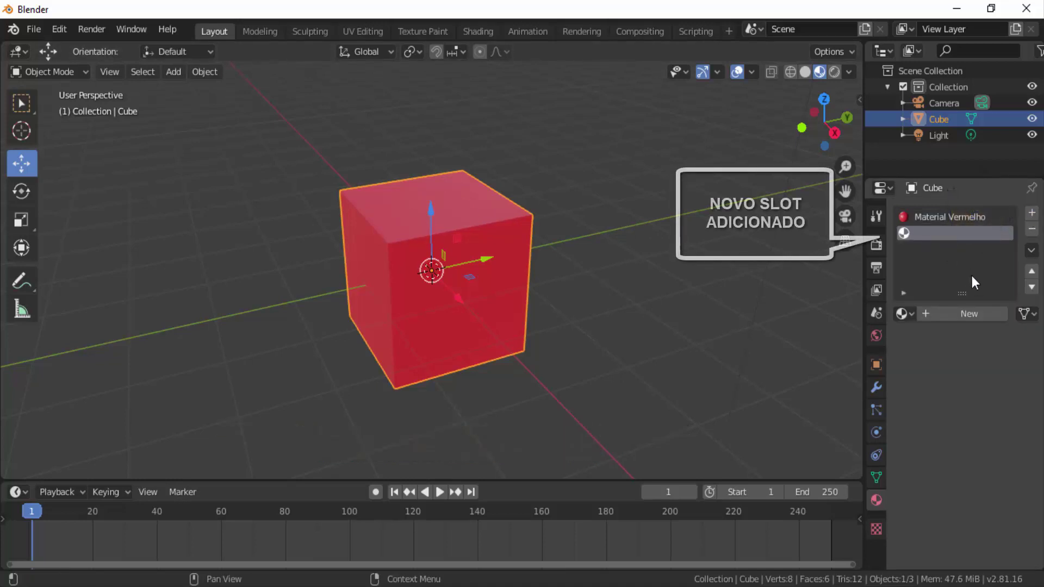
left_click(968, 313)
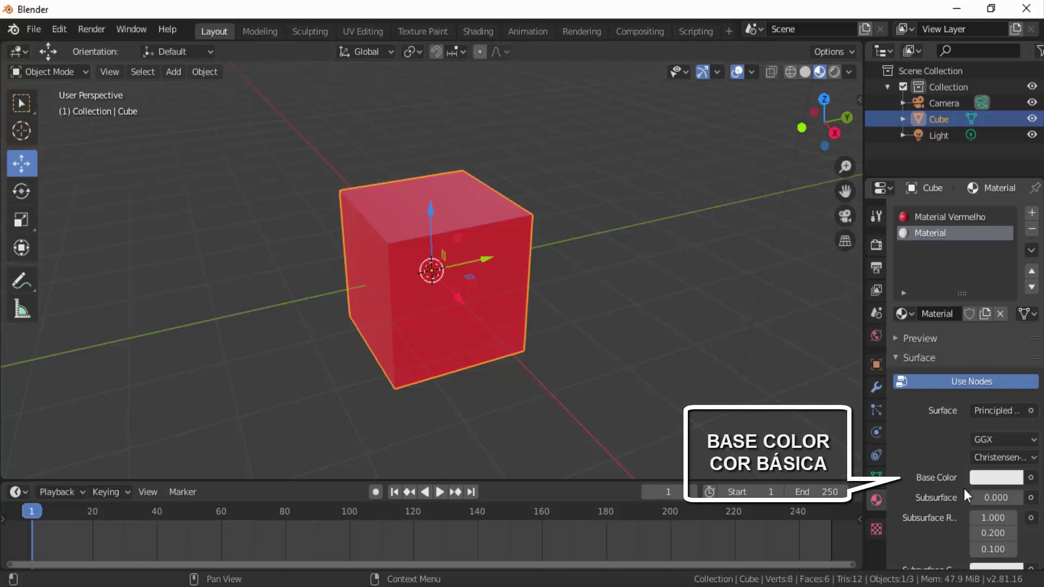
left_click(999, 477)
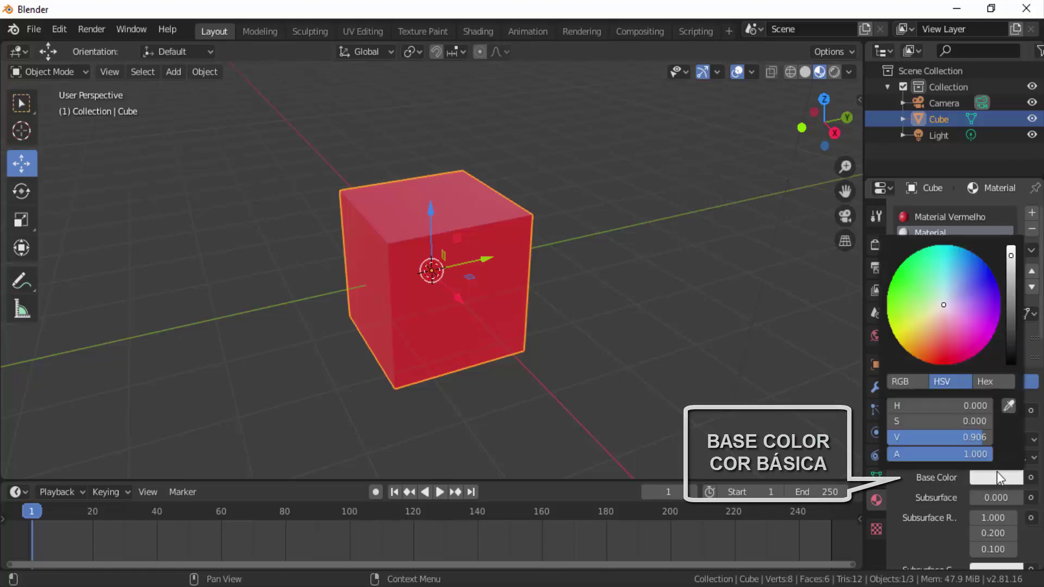
left_click(991, 282)
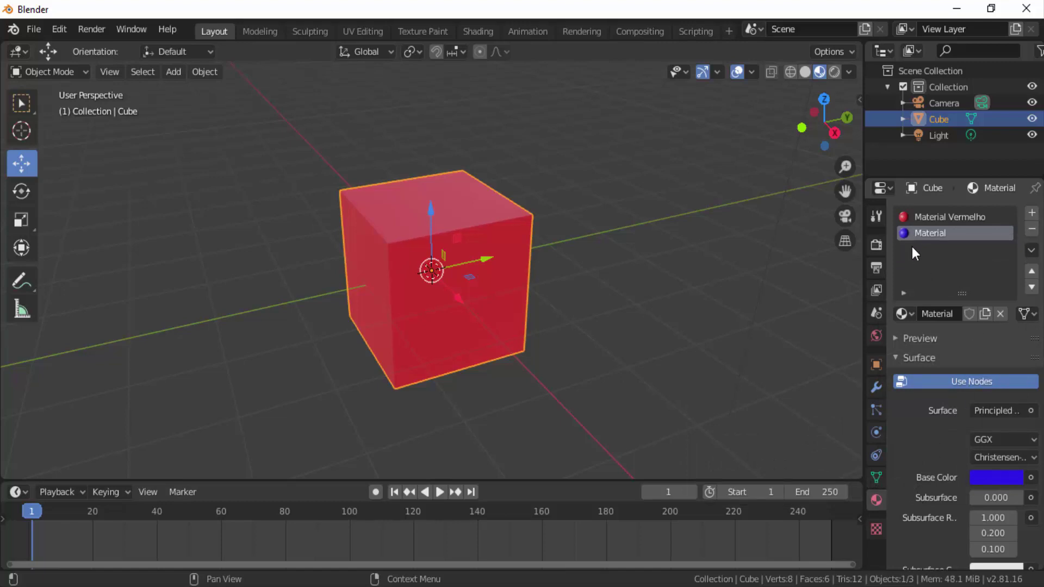
Rename the blue material 'Material Azul' and add a third, empty material slot
double_click(950, 234)
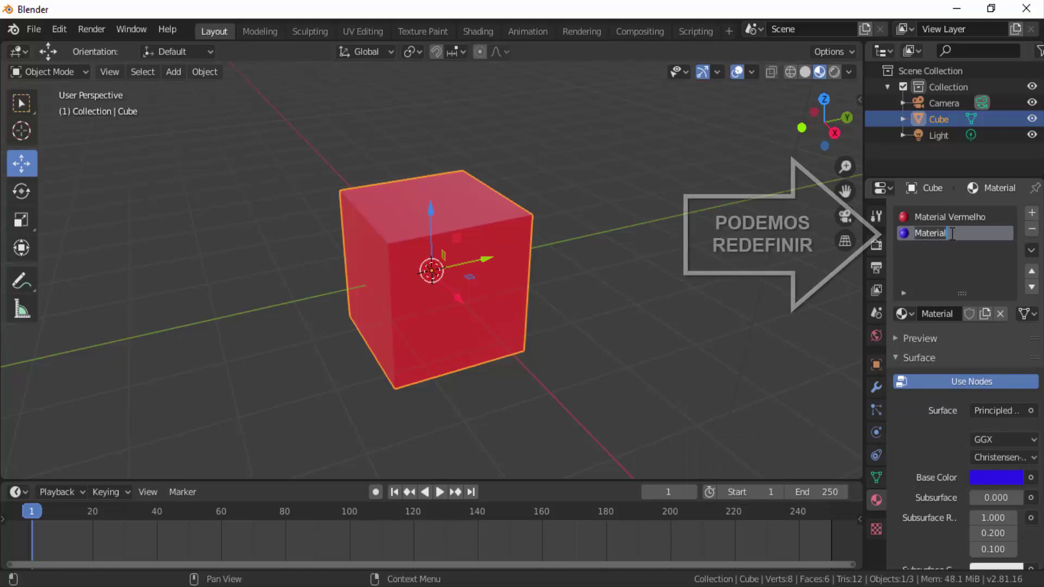
type(" A")
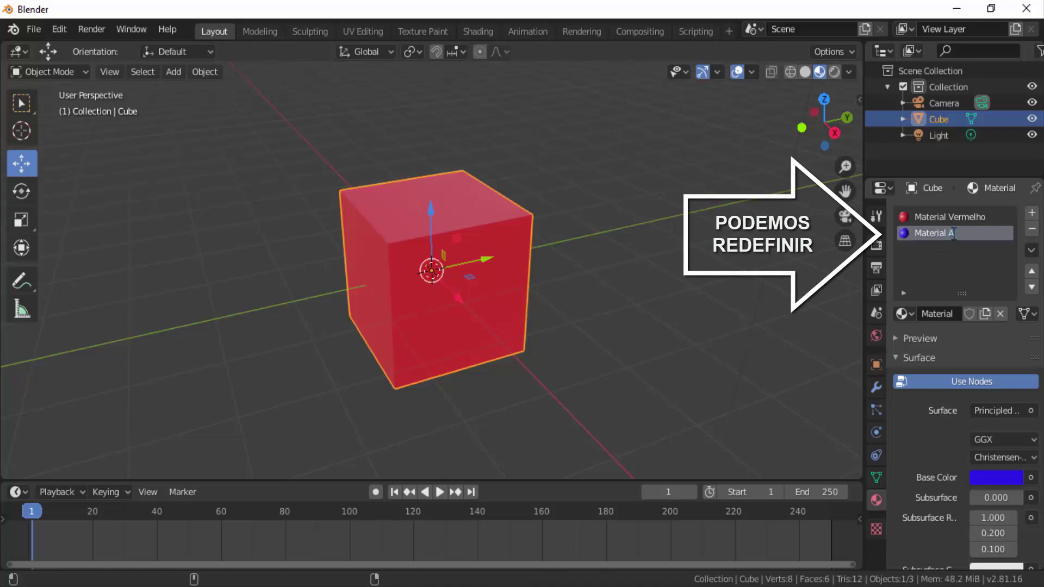
type("zul")
key("Return")
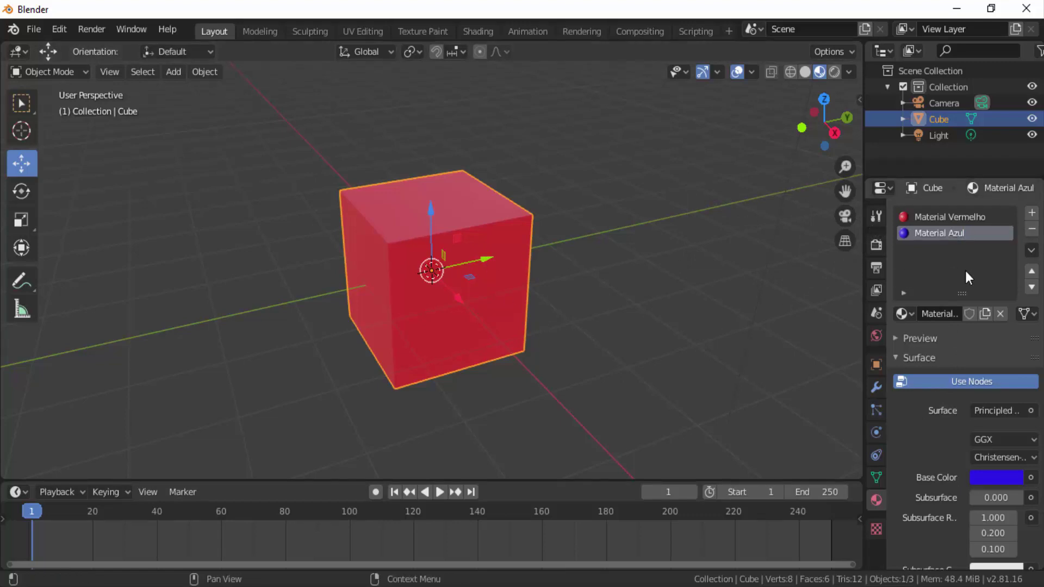
left_click(1031, 214)
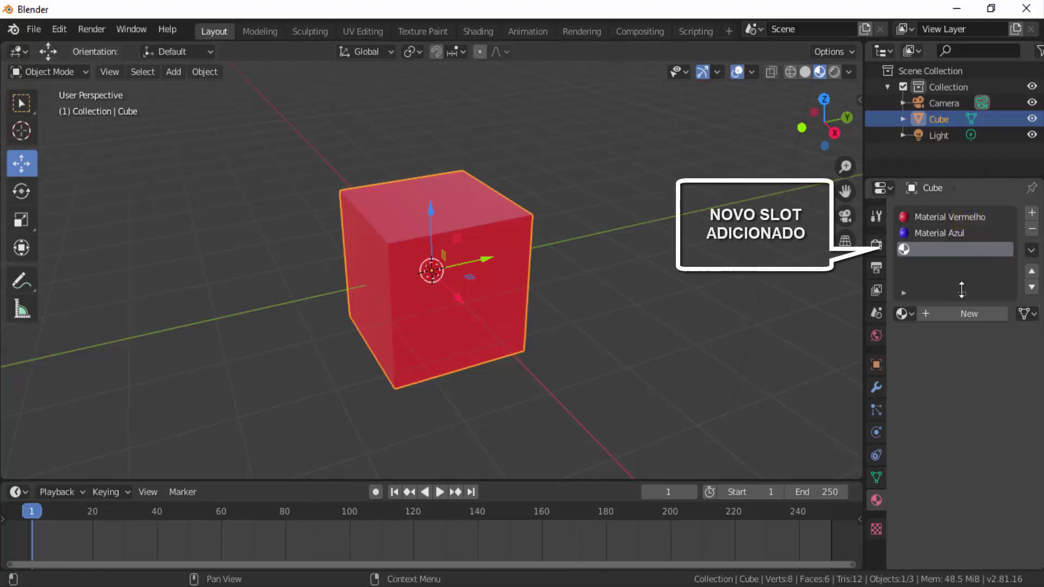
Create a yellow-based material in the third slot named 'Material Amarelo'
left_click(964, 311)
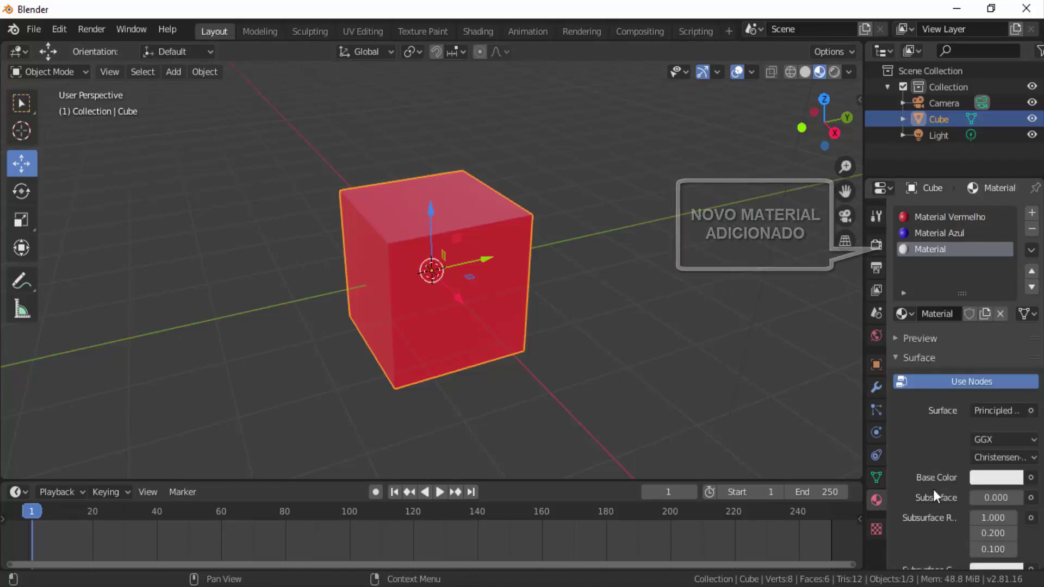
left_click(993, 478)
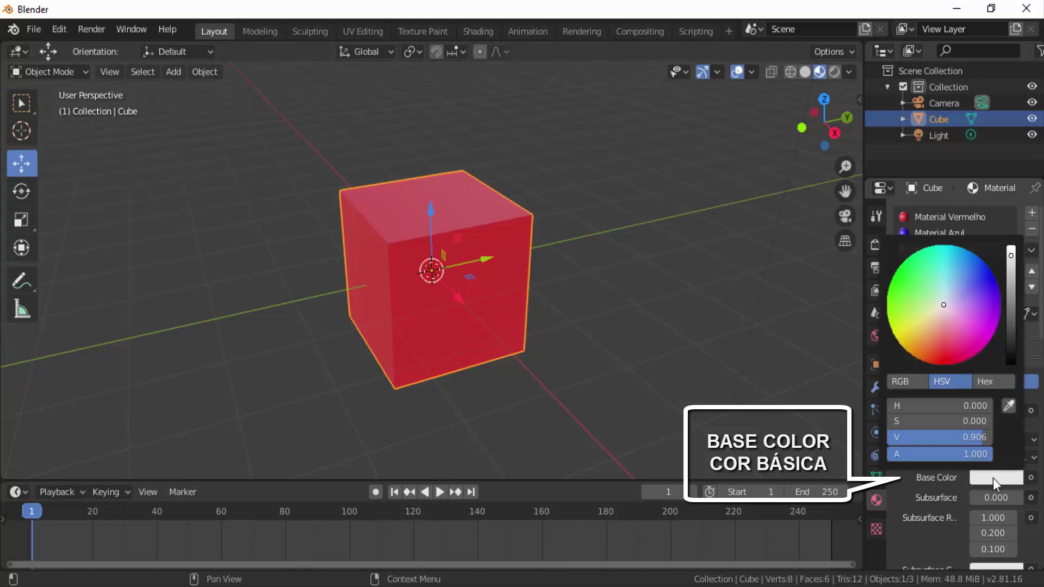
left_click(905, 335)
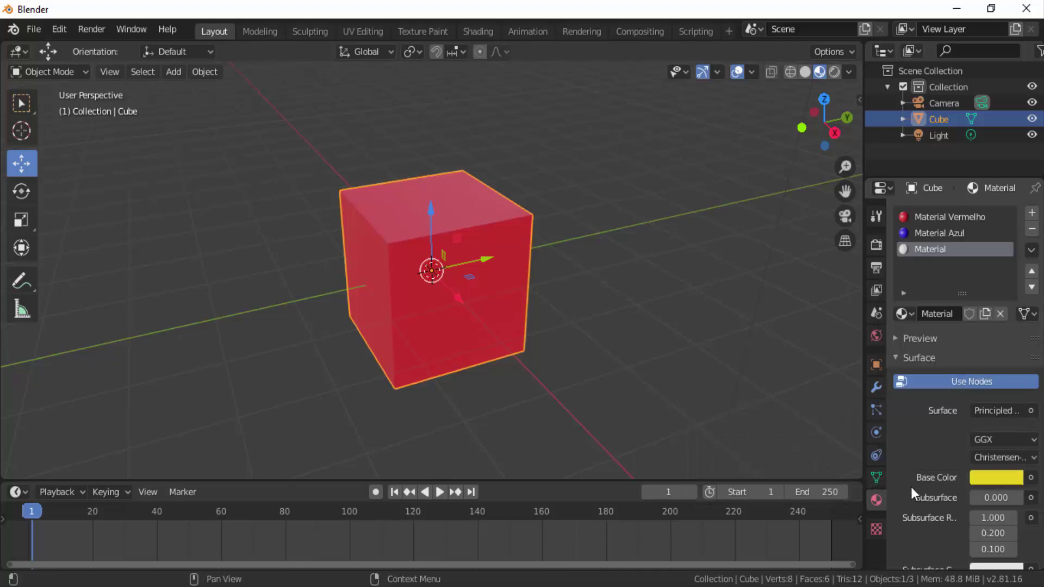
double_click(955, 252)
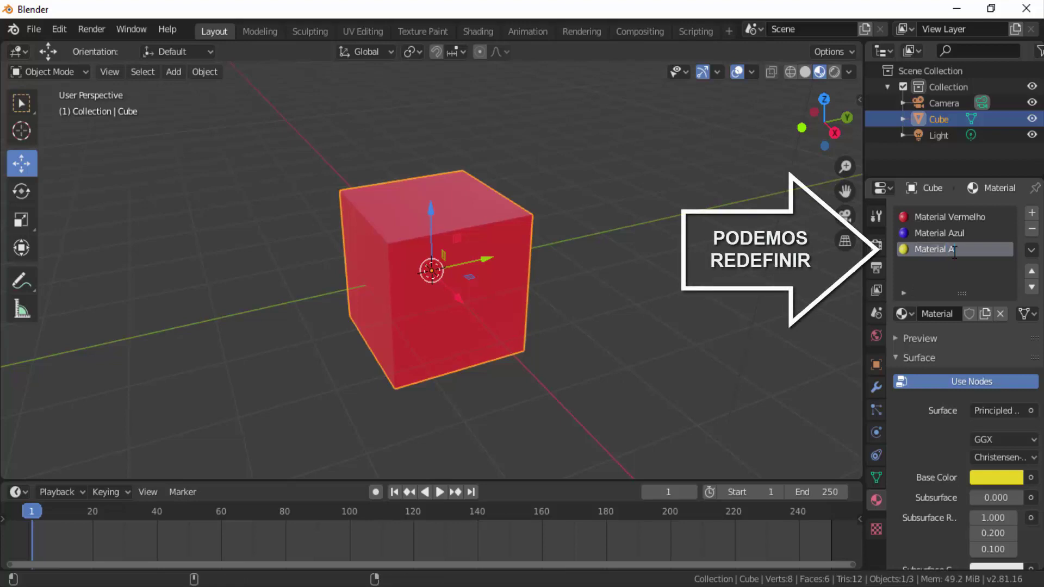
type("Amarelo")
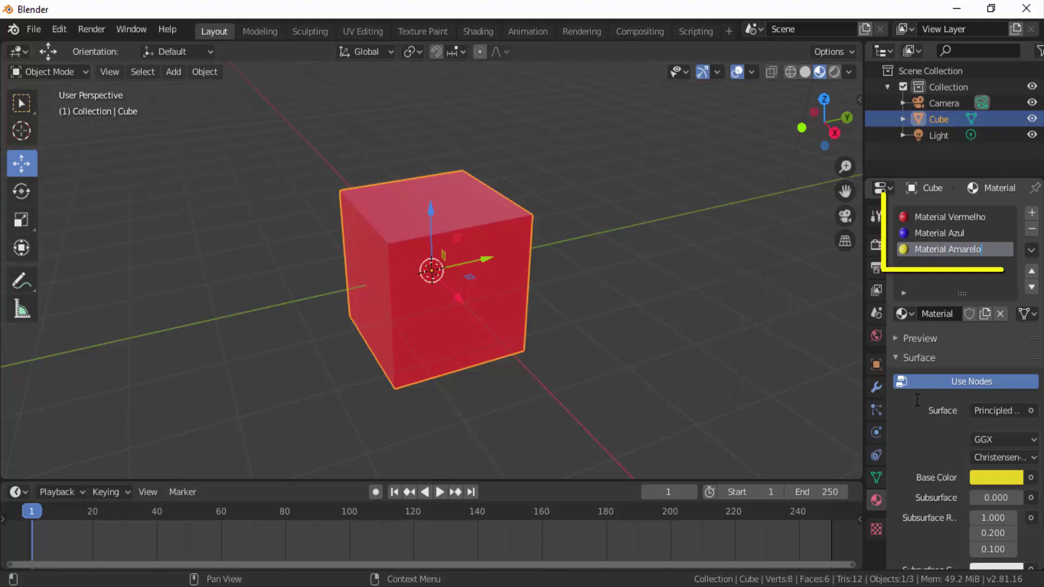
key("Return")
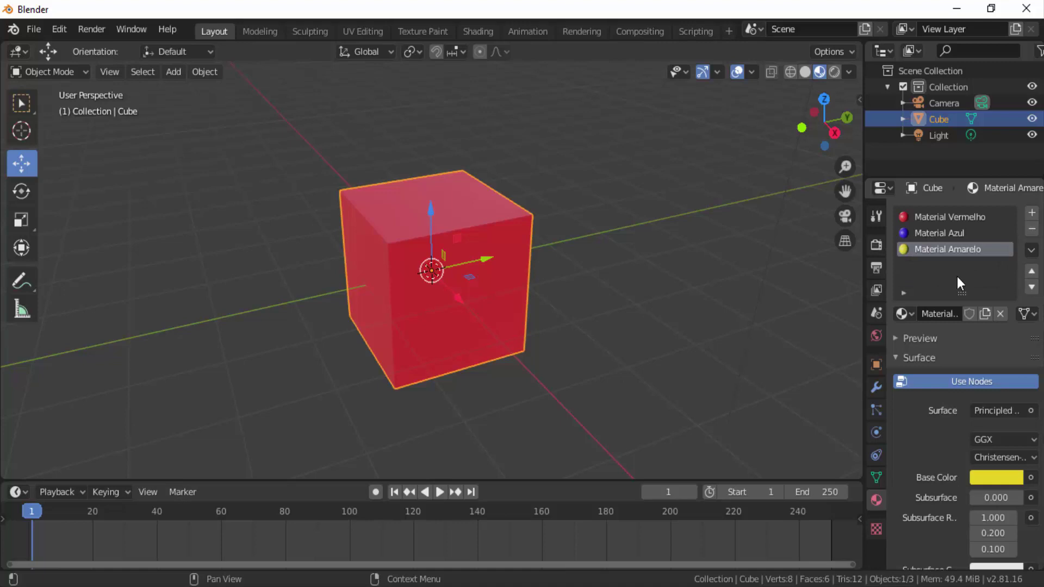
left_click(914, 313)
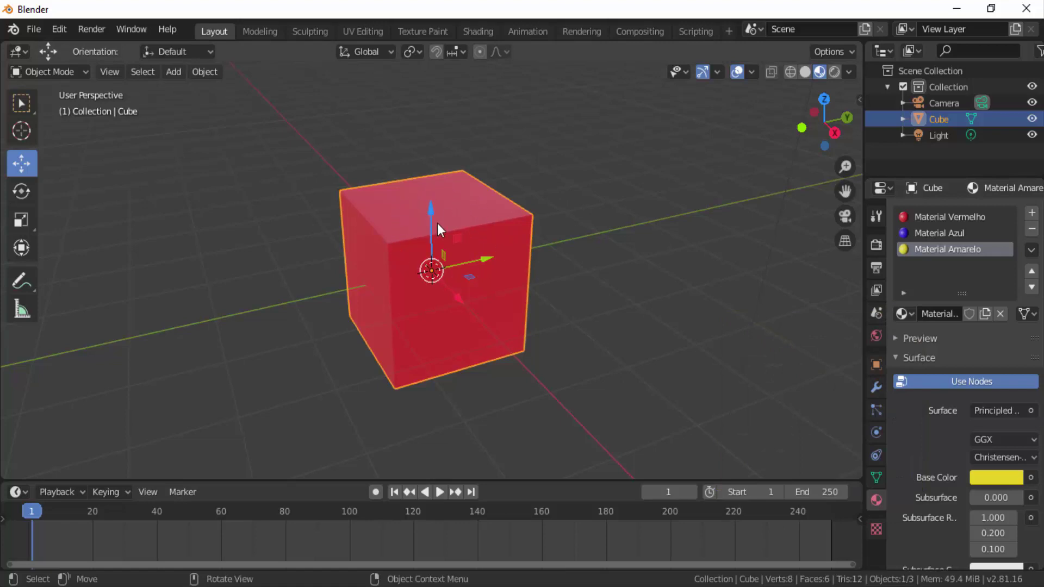
left_click(919, 233)
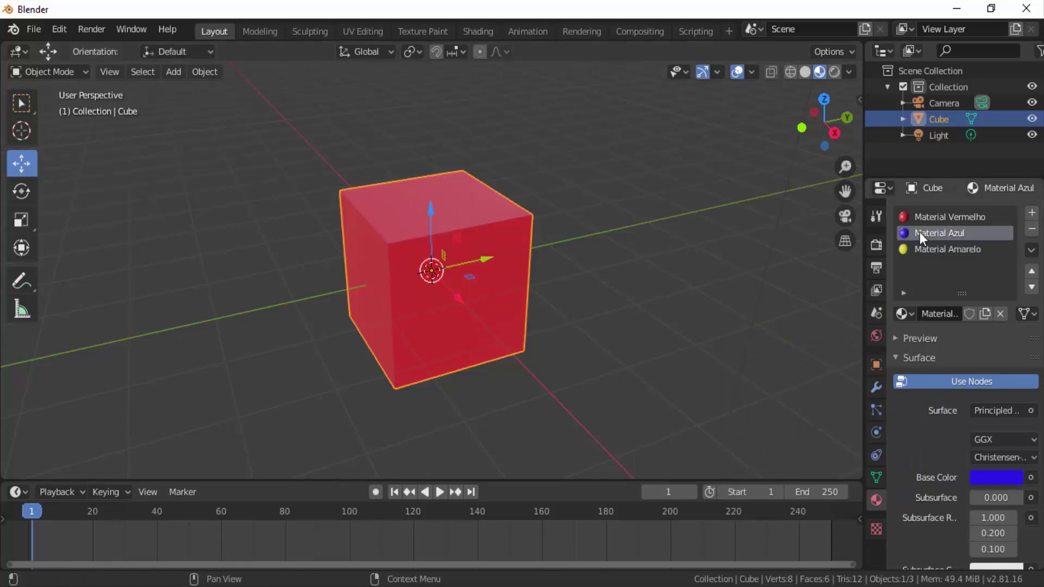
left_click(910, 308)
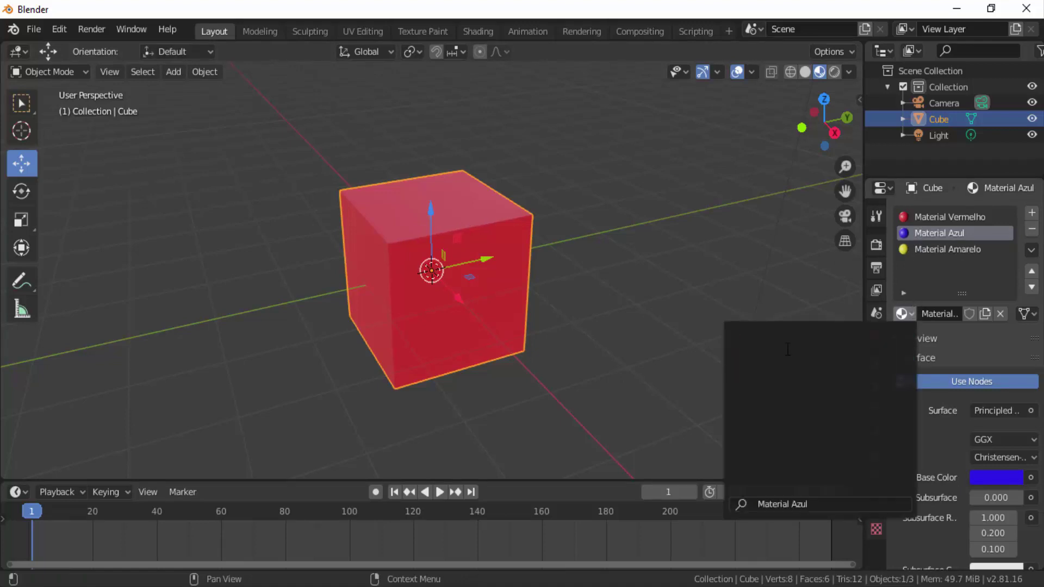
key("Escape")
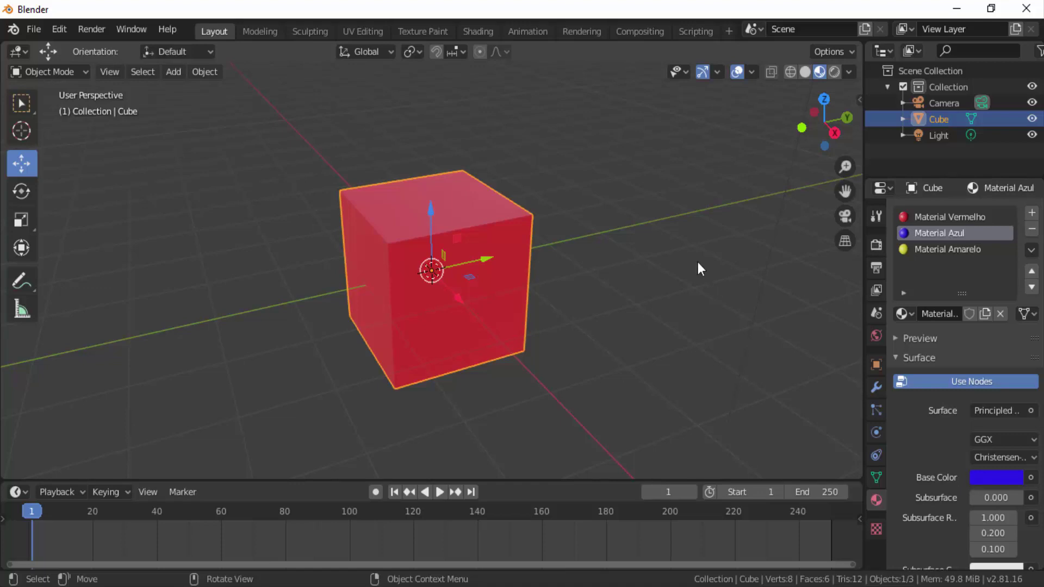
In Edit Mode, assign Material Amarelo to the whole cube so it turns yellow
left_click(86, 73)
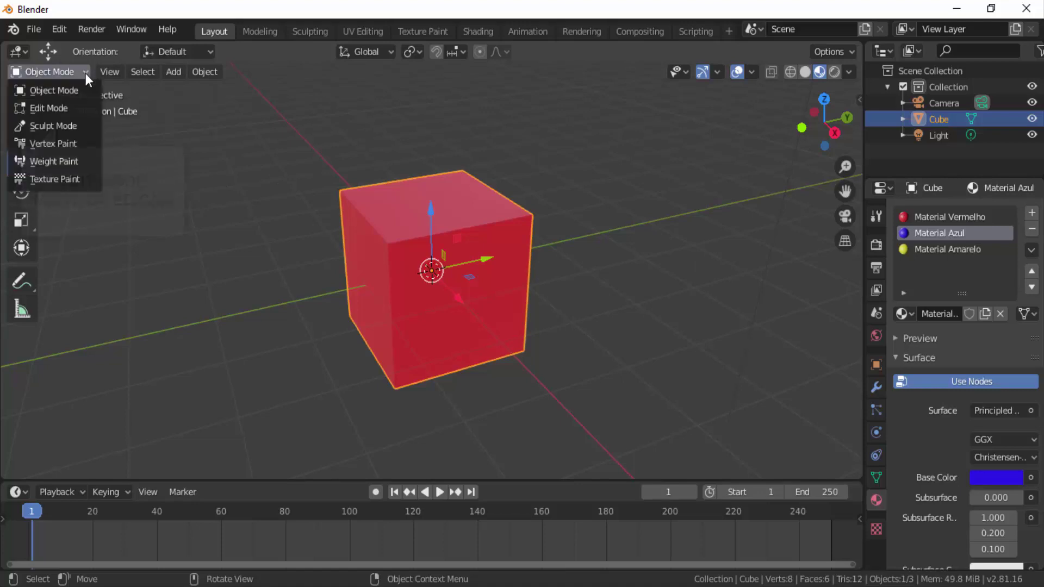
left_click(70, 107)
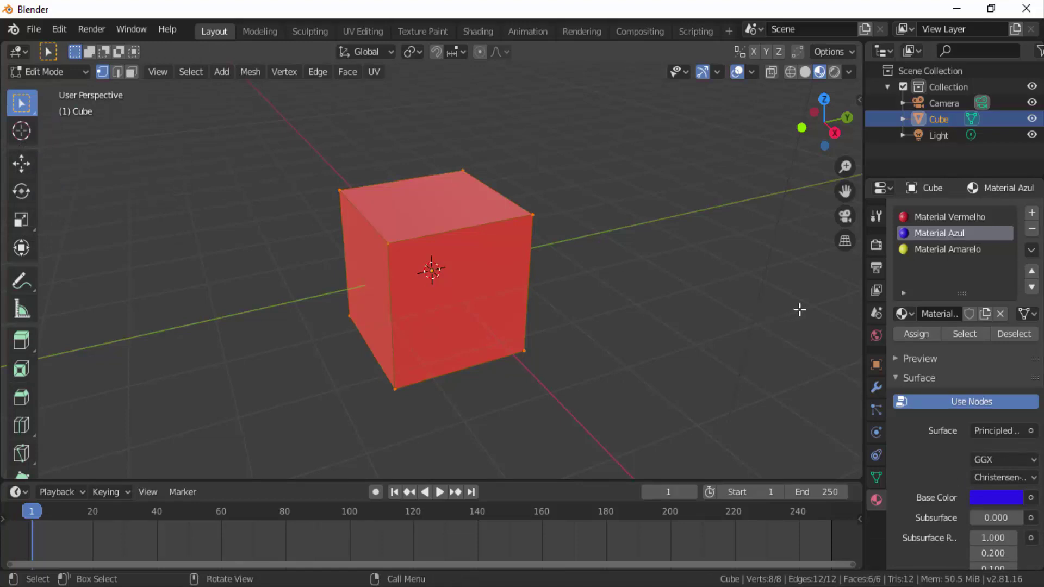
left_click(922, 219)
left_click(922, 233)
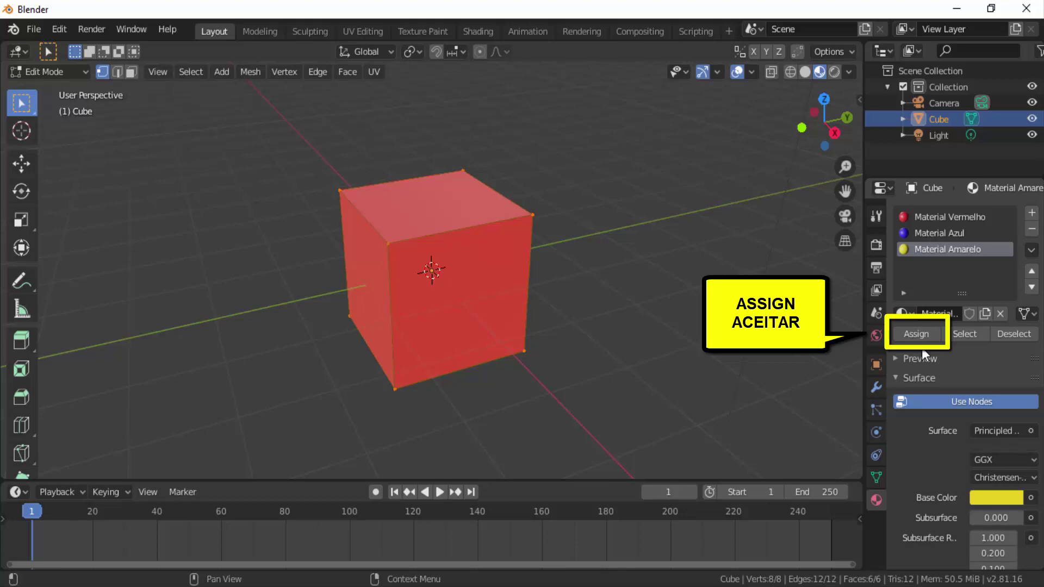
left_click(918, 335)
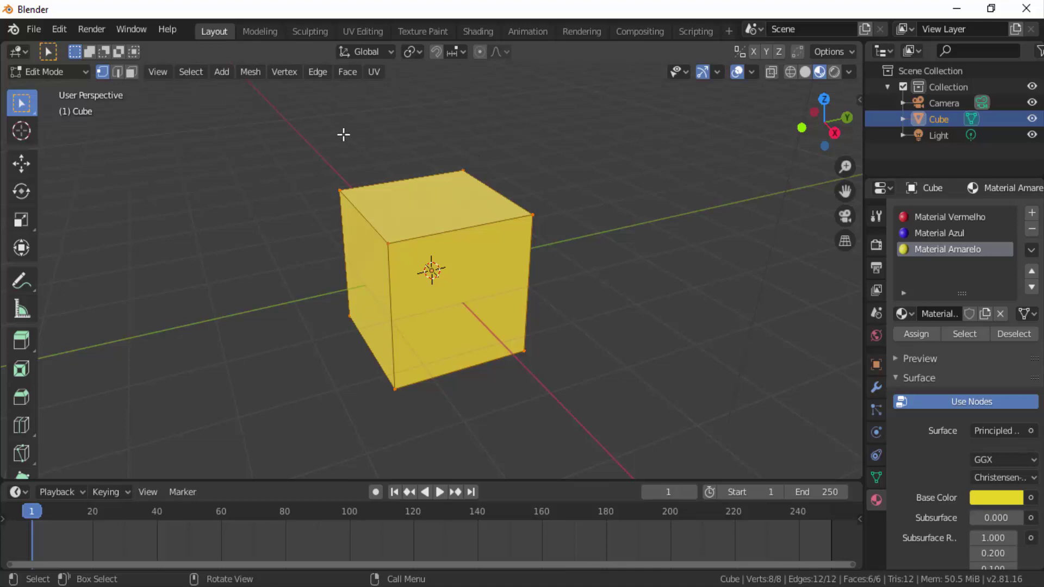
Return to Object Mode and make Material Vermelho the active slot again
left_click(73, 73)
left_click(64, 89)
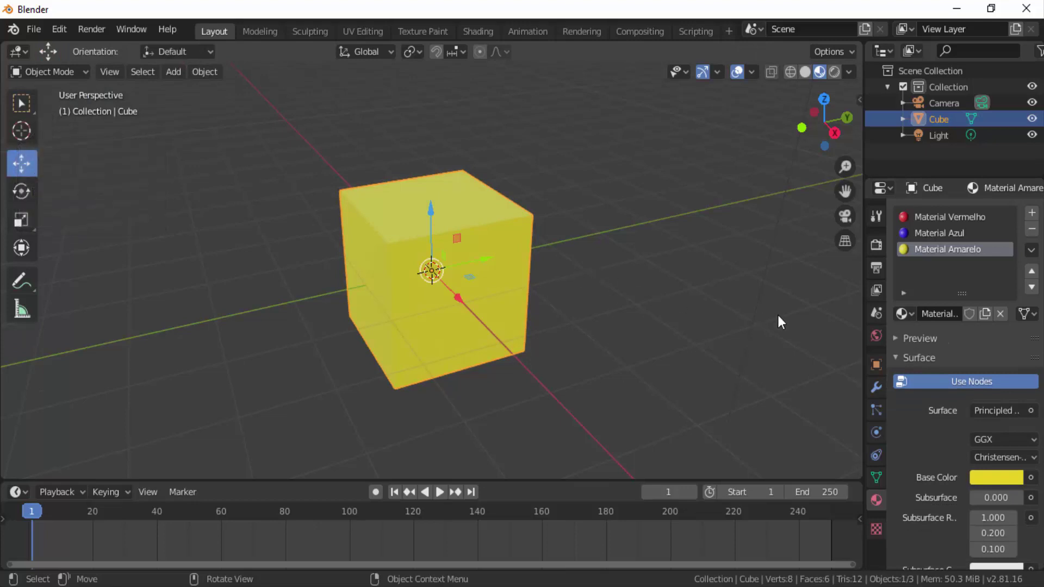
left_click(922, 220)
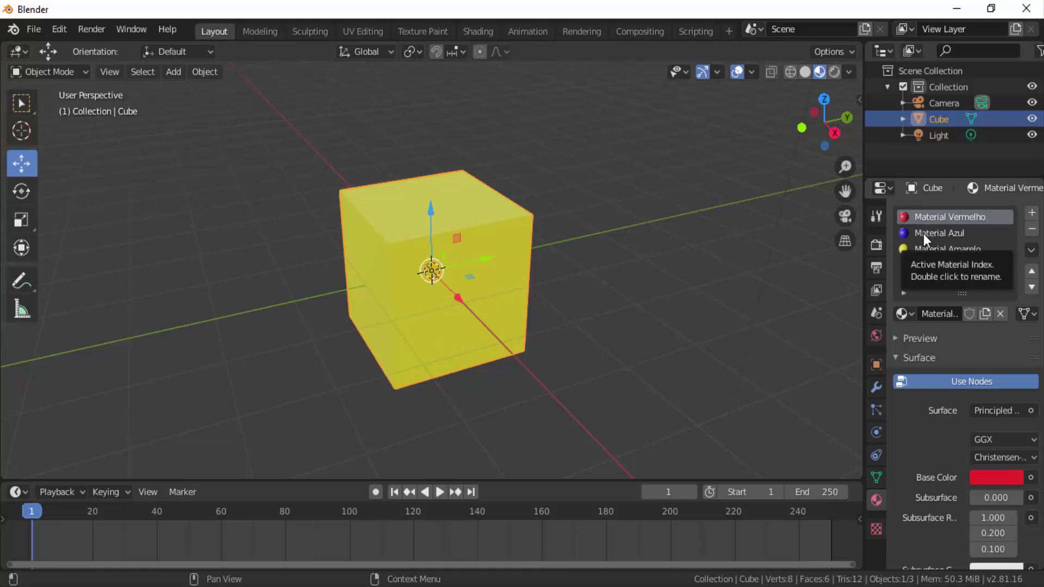
left_click(923, 234)
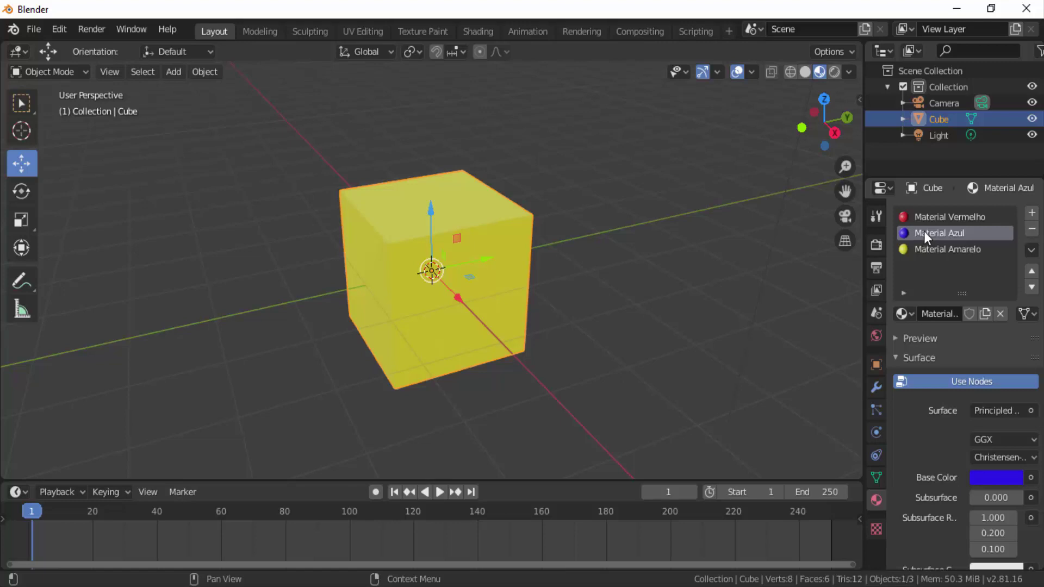
left_click(931, 220)
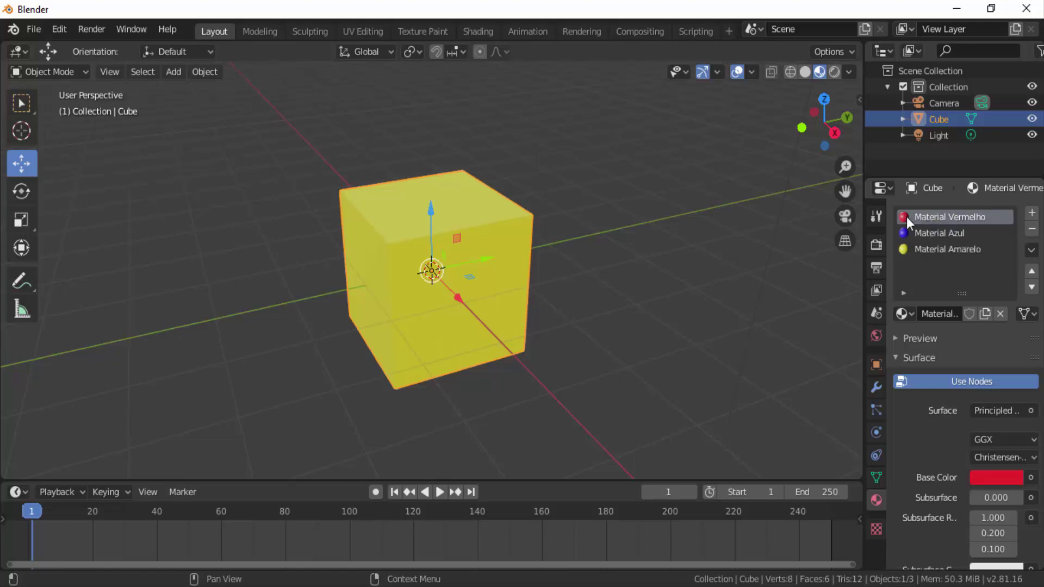
left_click(56, 70)
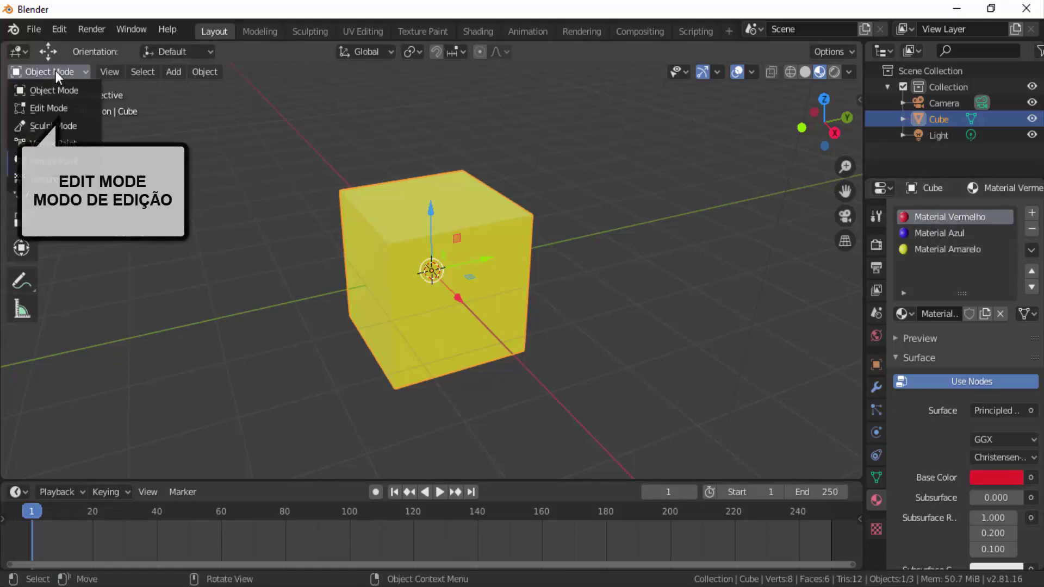
In Edit Mode, assign Material Vermelho to the entire cube, turning it red
left_click(66, 103)
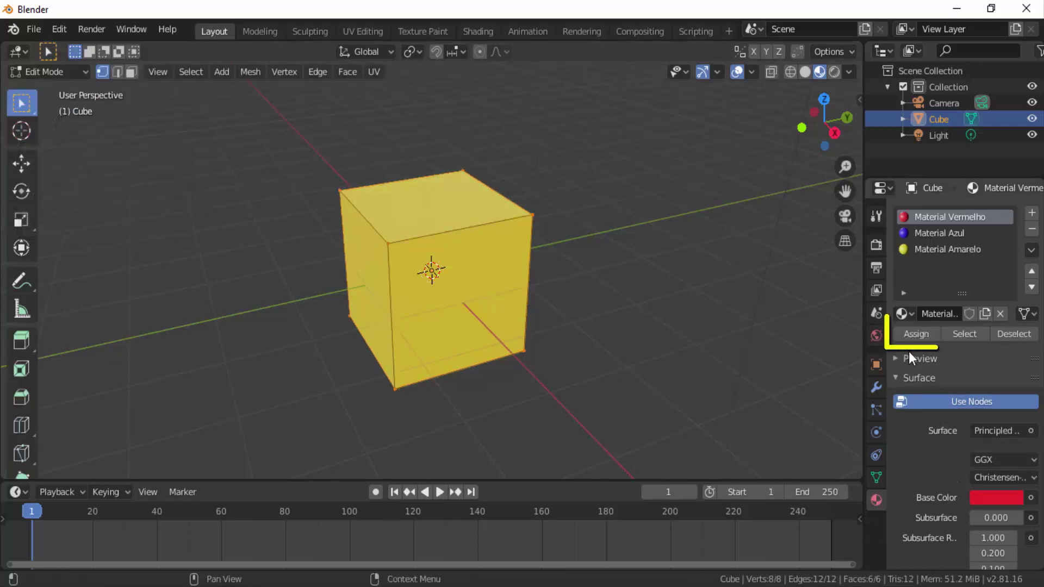
left_click(917, 334)
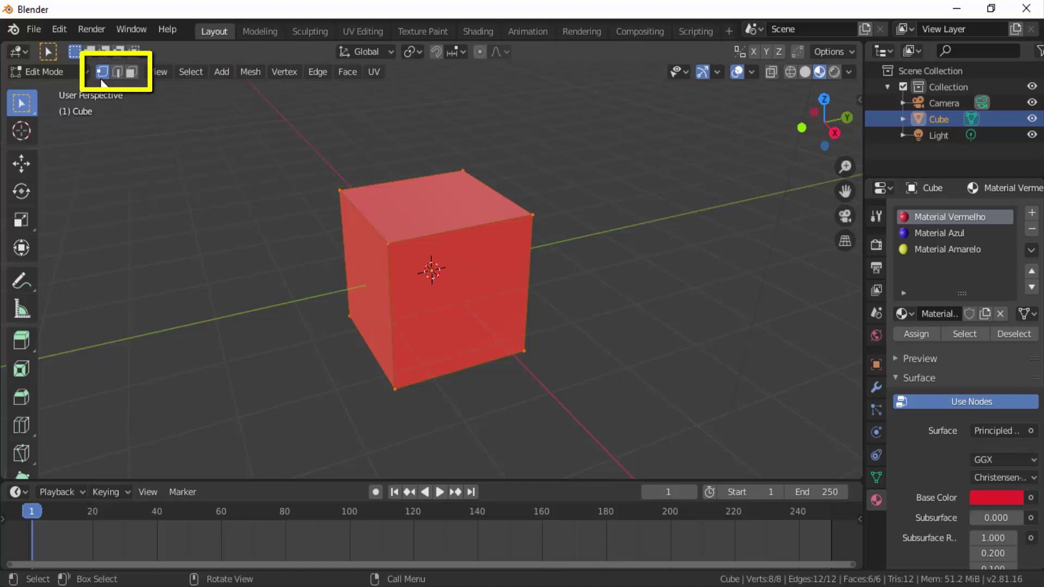
In face select mode, assign Material Azul to the cube's top face
left_click(120, 75)
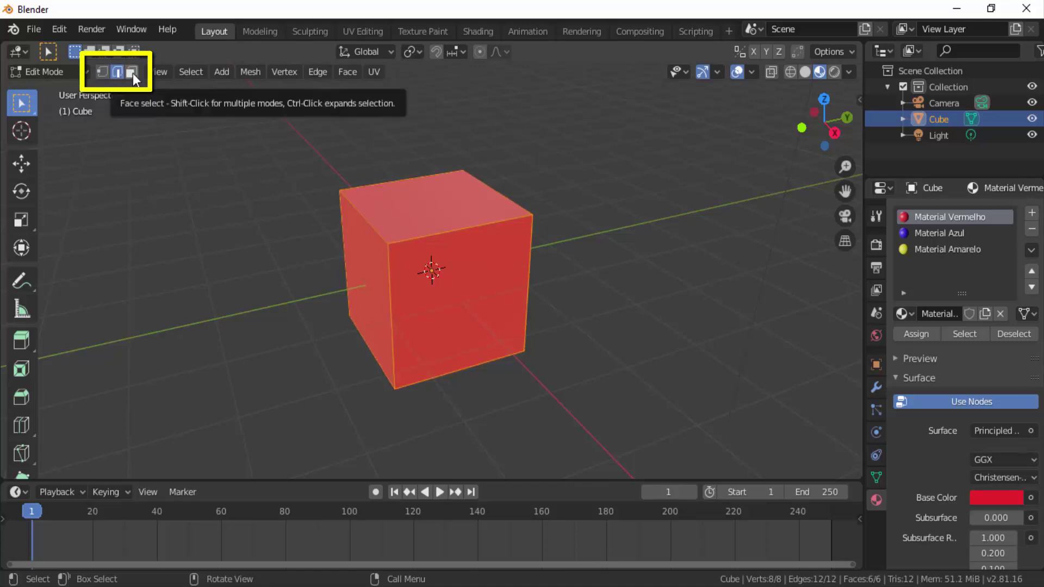
left_click(133, 73)
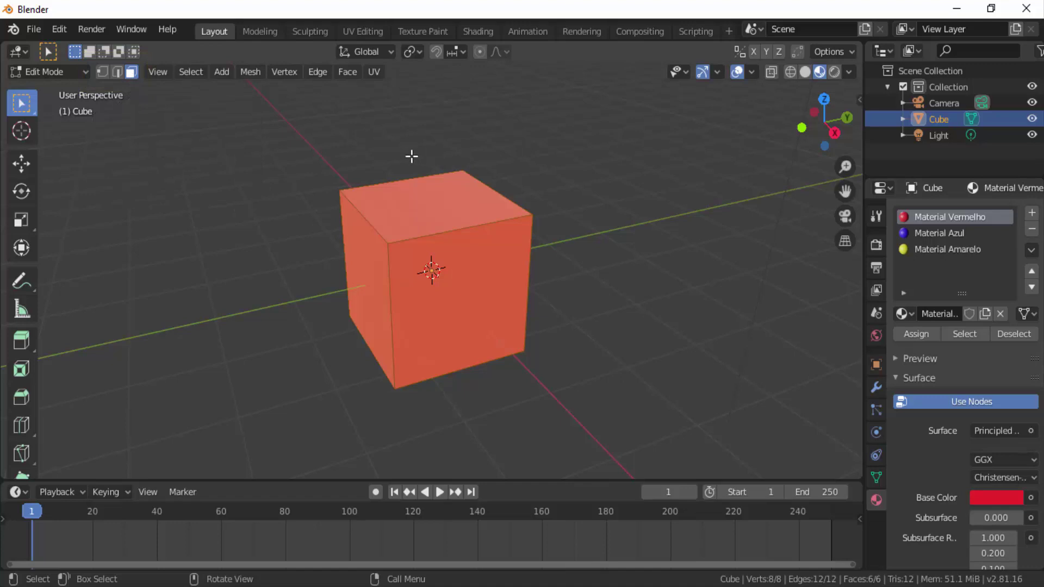
left_click(425, 207)
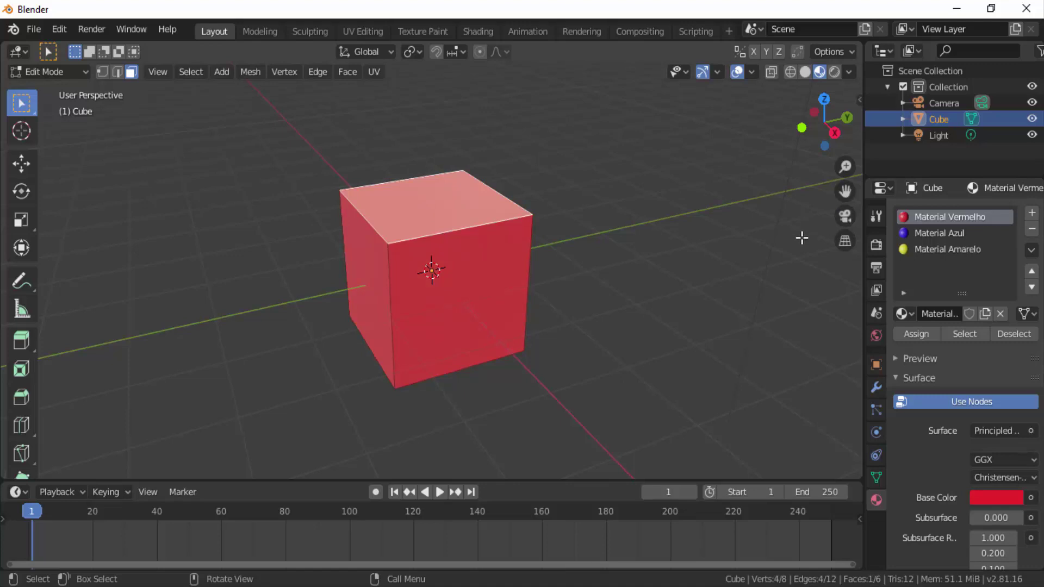
left_click(925, 234)
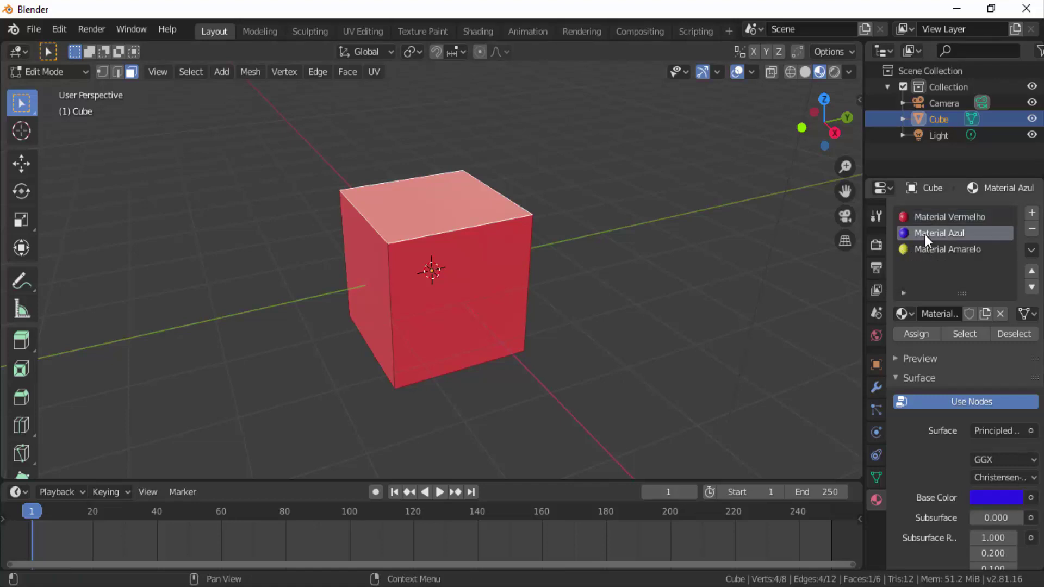
left_click(916, 336)
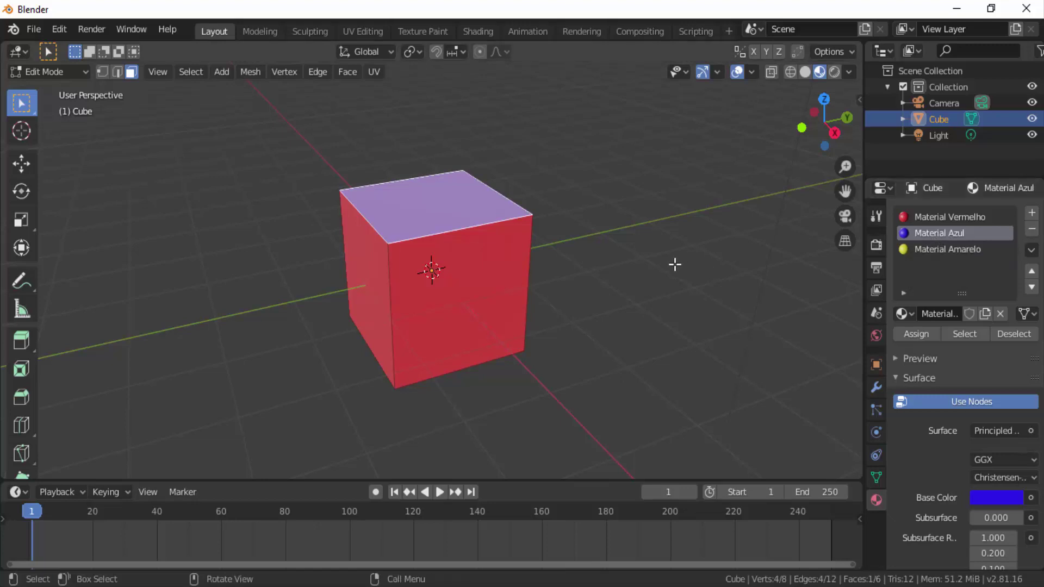
Assign Material Amarelo to the cube's front face
left_click(499, 291)
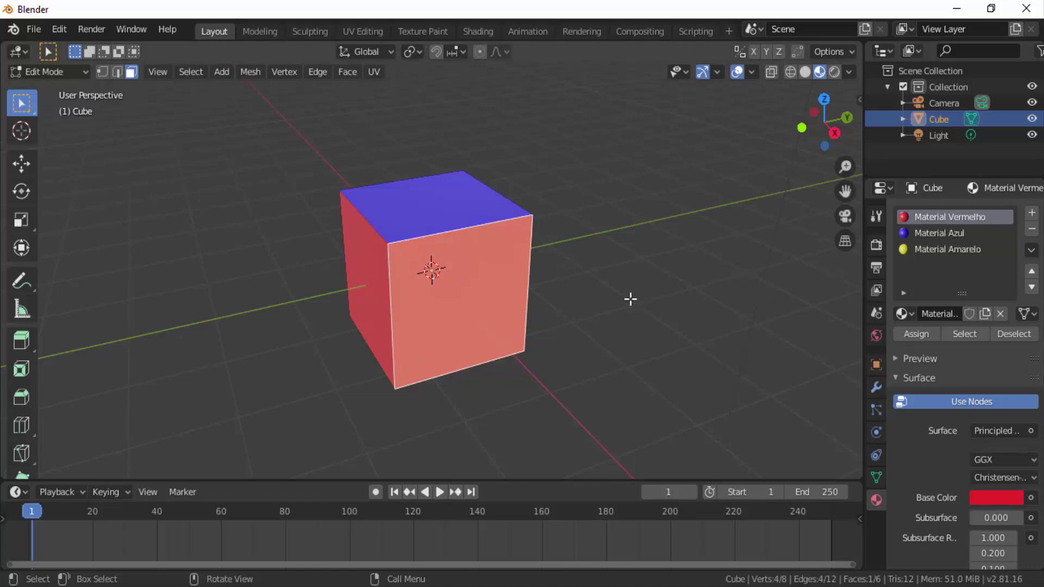
left_click(936, 251)
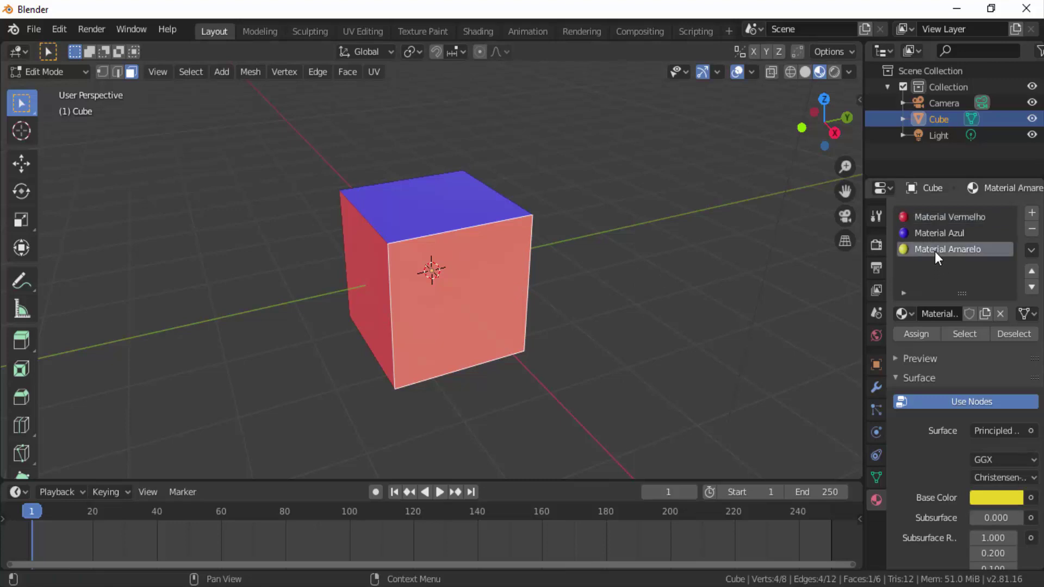
left_click(915, 333)
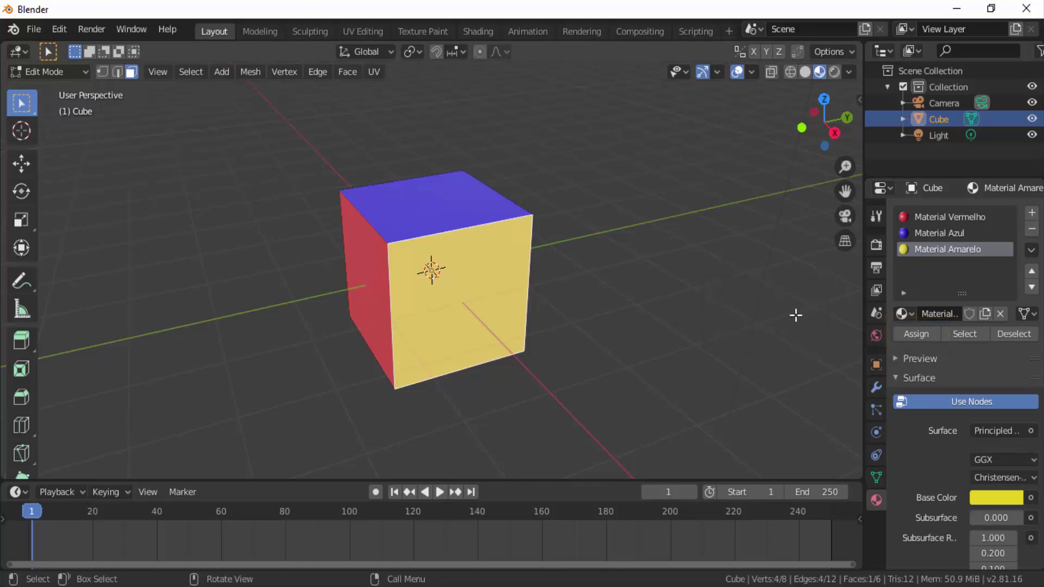
Back in Object Mode, add a fourth slot with a new magenta-based material
left_click(45, 73)
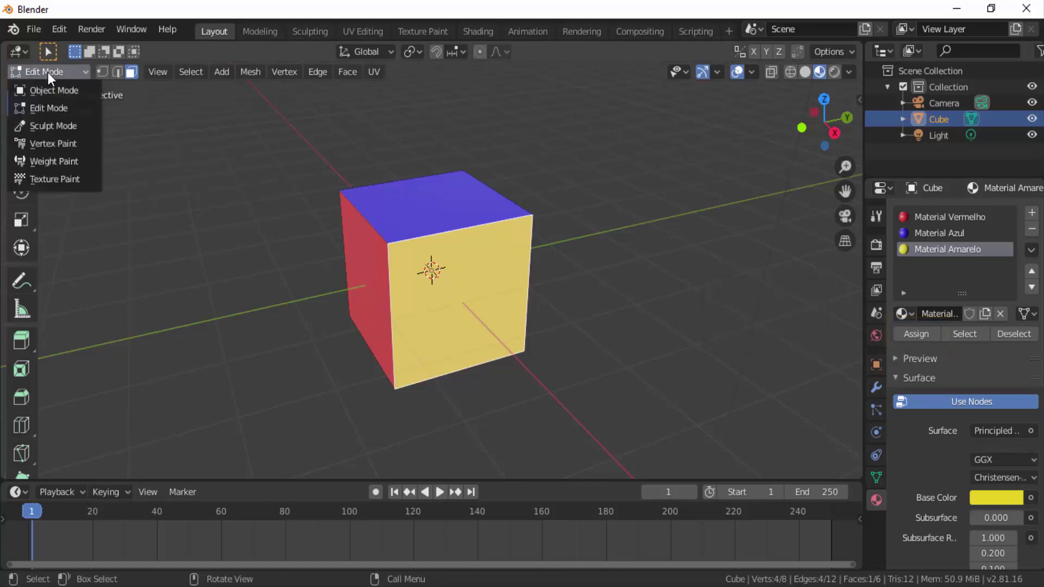
left_click(48, 91)
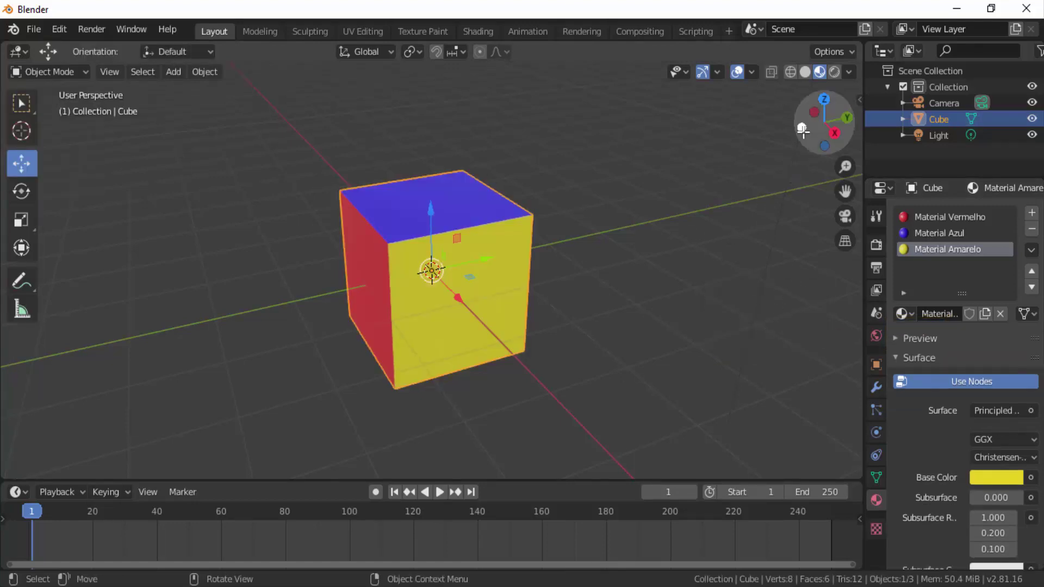
mouse_move(818, 118)
left_mouse_down()
mouse_move(848, 123)
mouse_move(774, 156)
left_mouse_up()
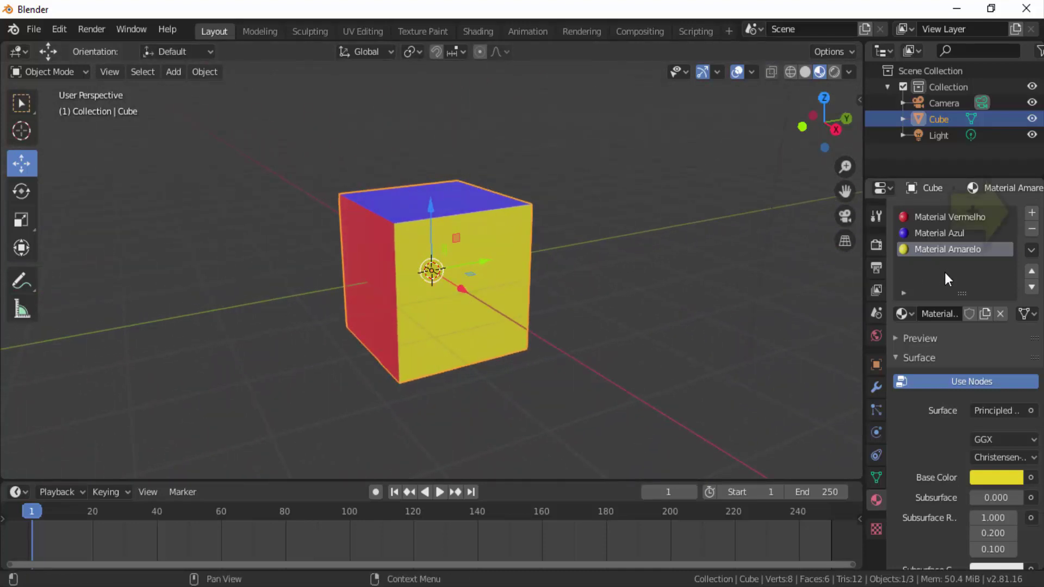
left_click(1031, 214)
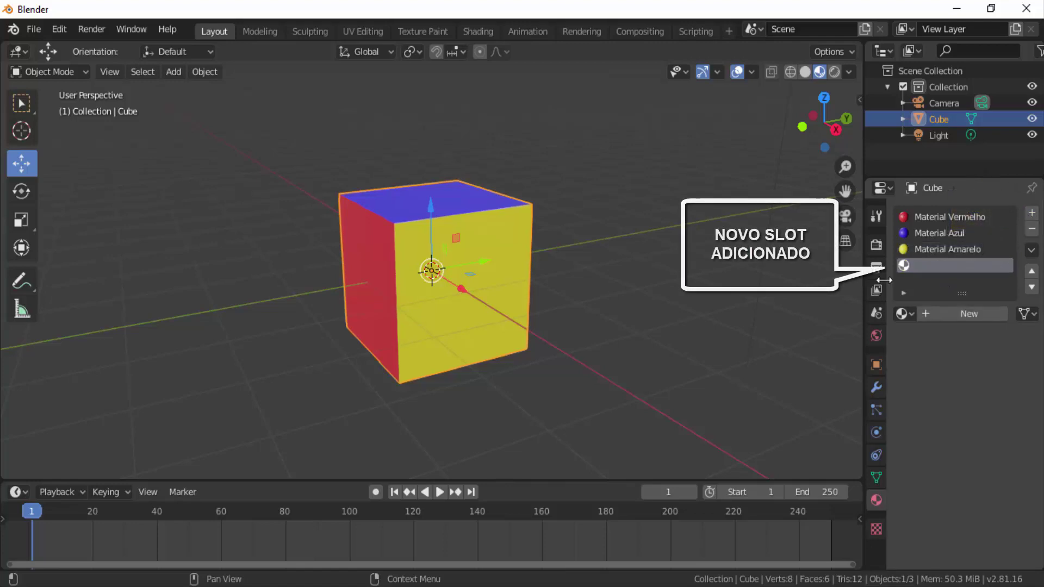
left_click(963, 315)
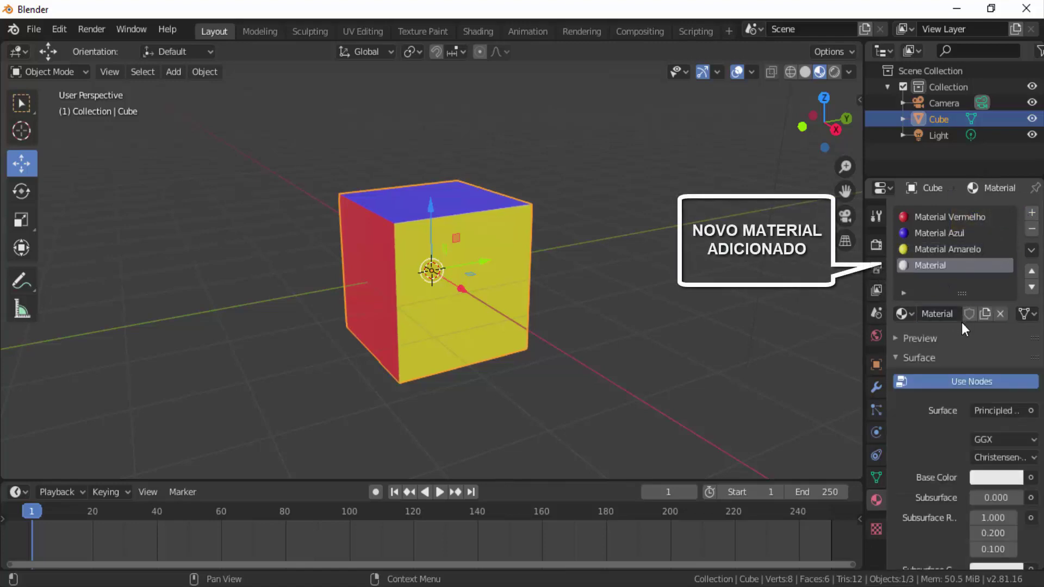
left_click(997, 473)
left_click(993, 327)
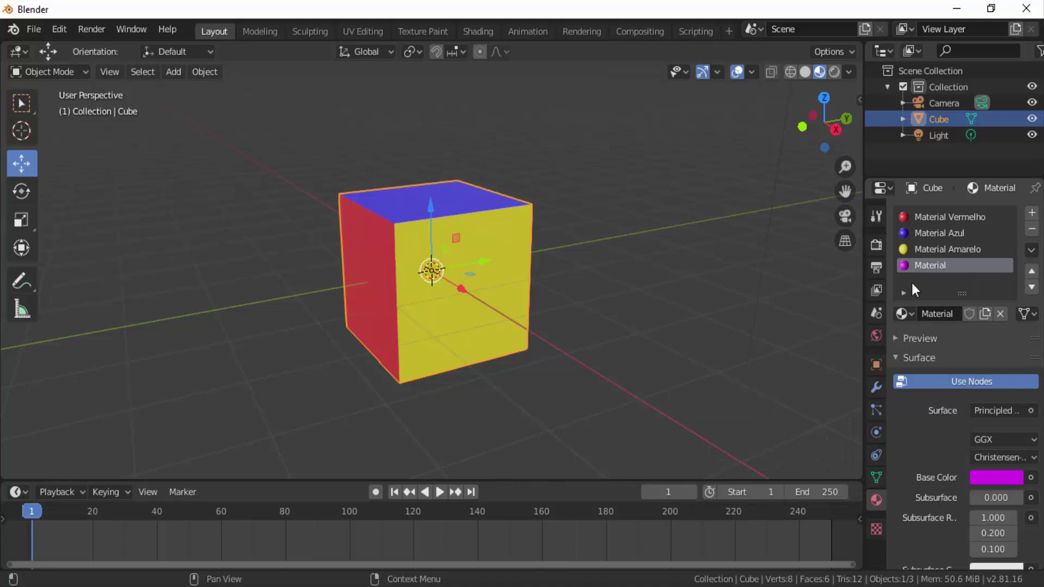
Rename the magenta material 'Material Lilás' and browse the existing materials list
double_click(956, 266)
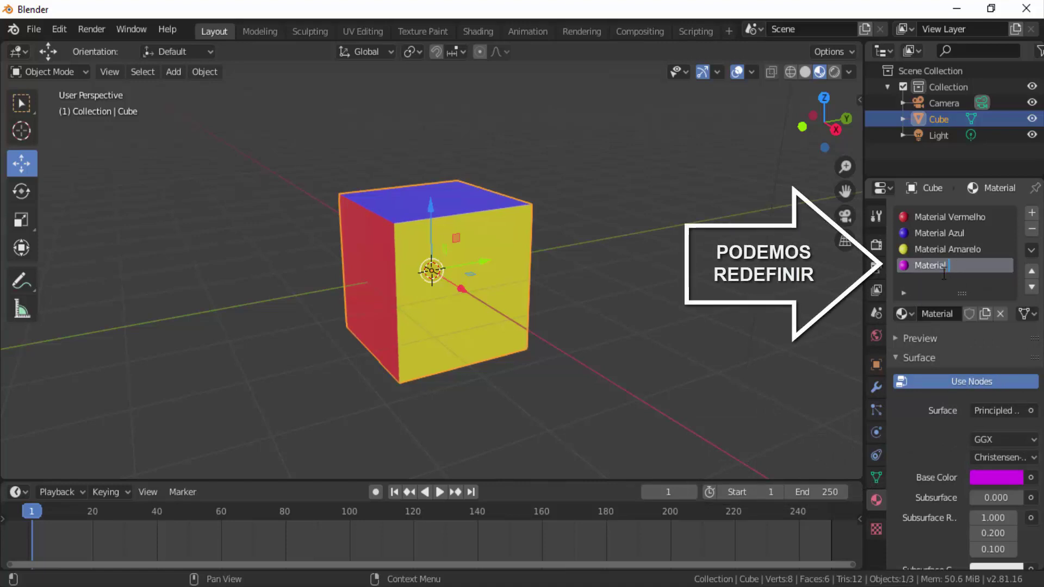
type("ila")
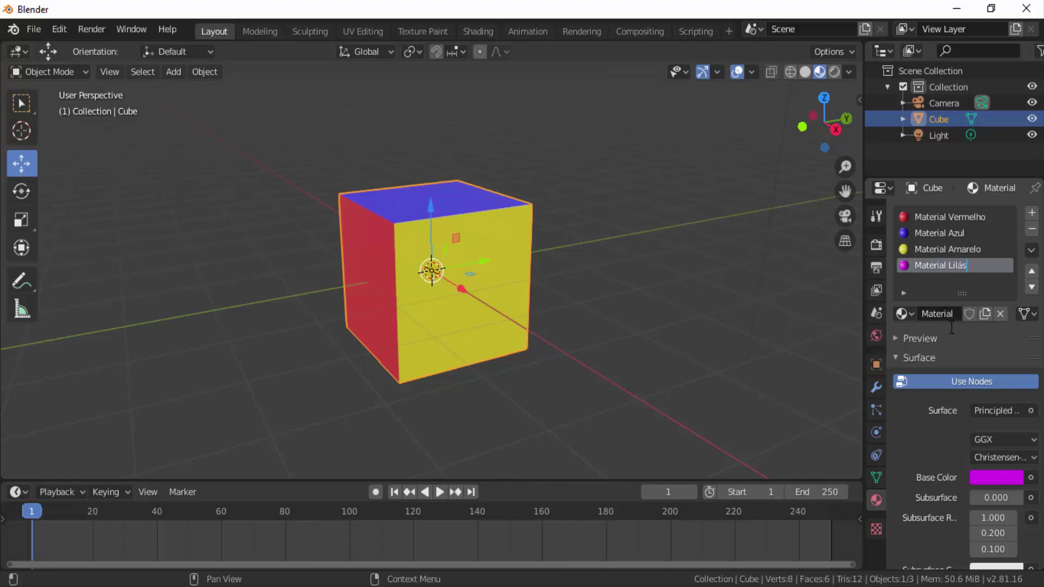
key("Return")
left_click(910, 315)
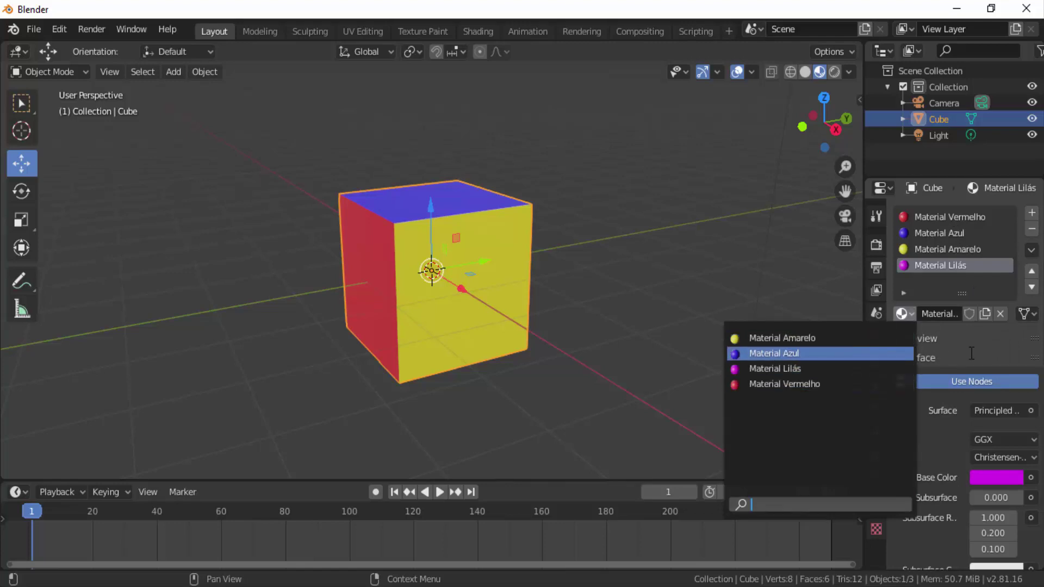
In Edit Mode, assign Material Lilás to a red side face of the cube
left_click(51, 71)
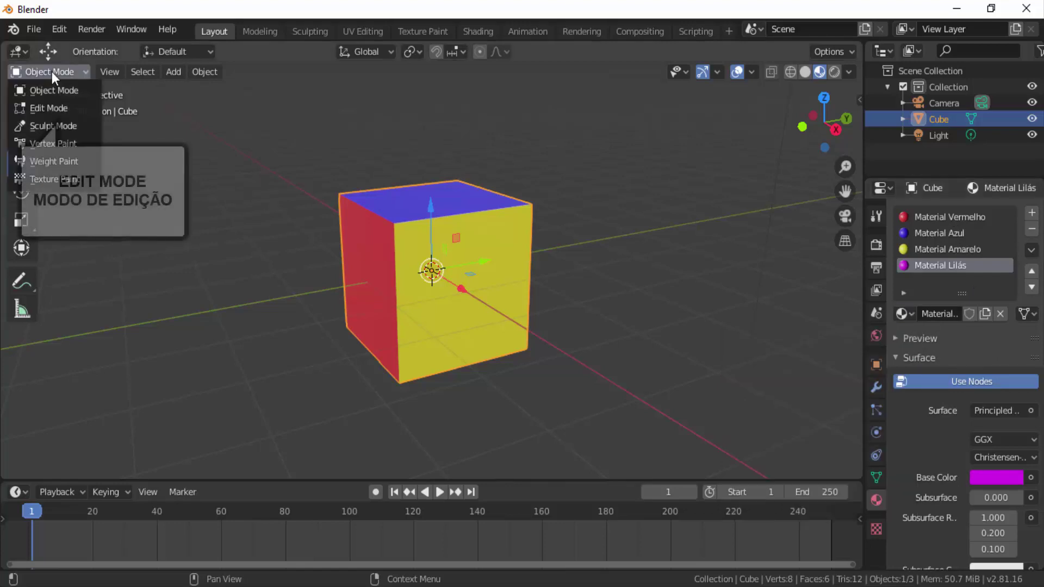
left_click(50, 105)
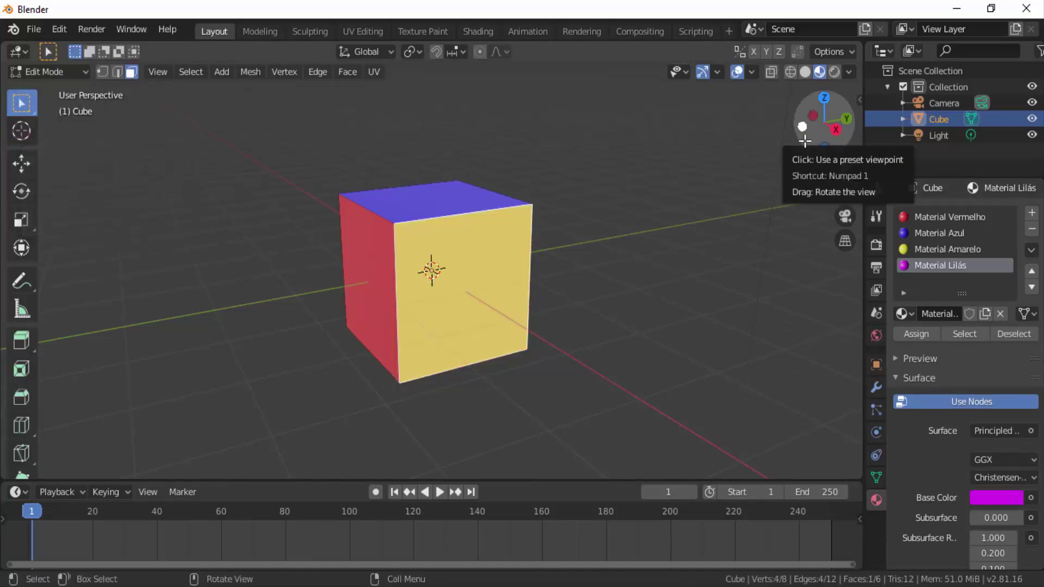
left_click_drag(808, 136, 848, 139)
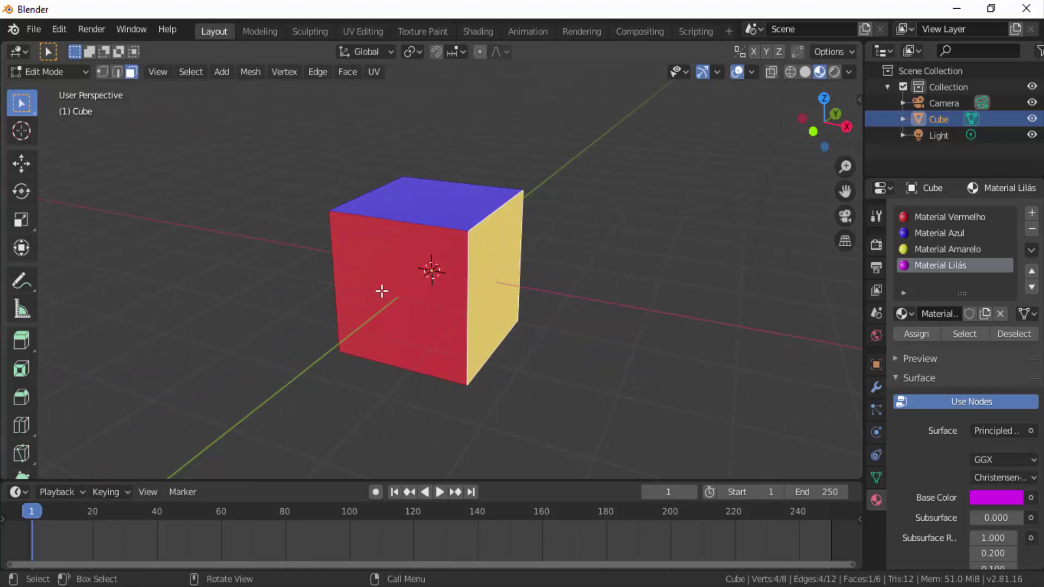
left_click(383, 291)
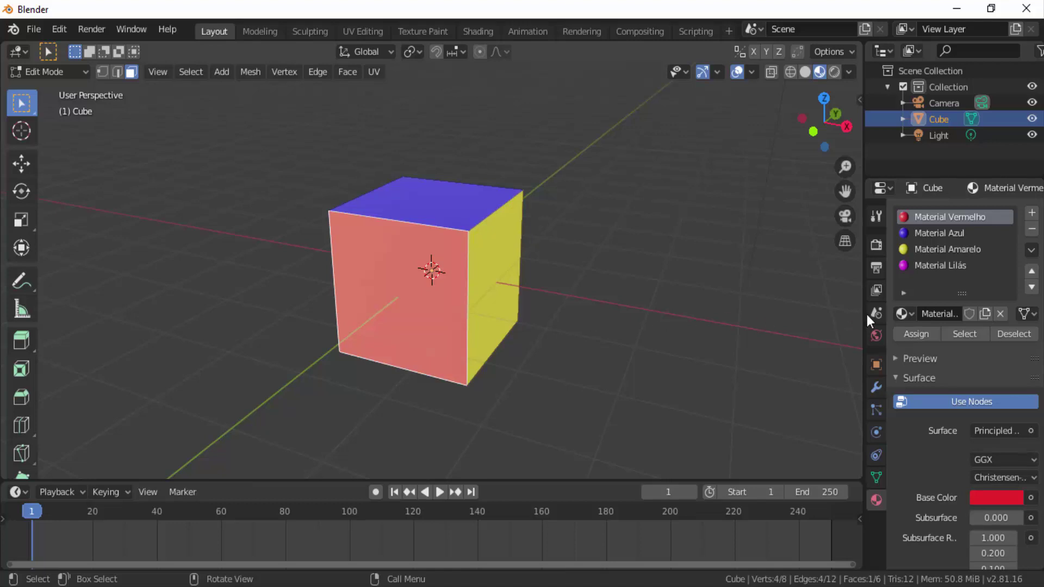
left_click(934, 268)
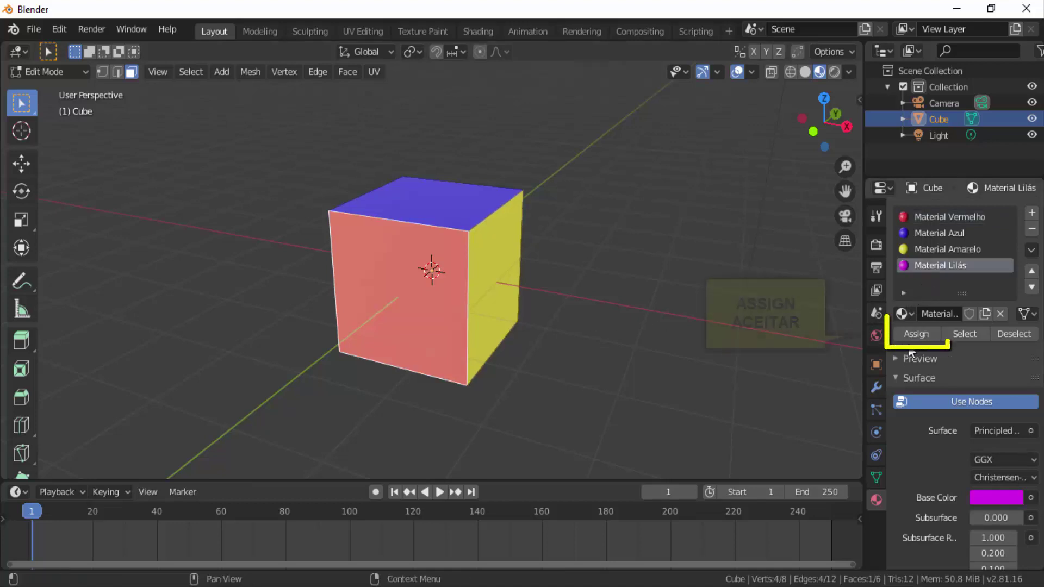
left_click(916, 334)
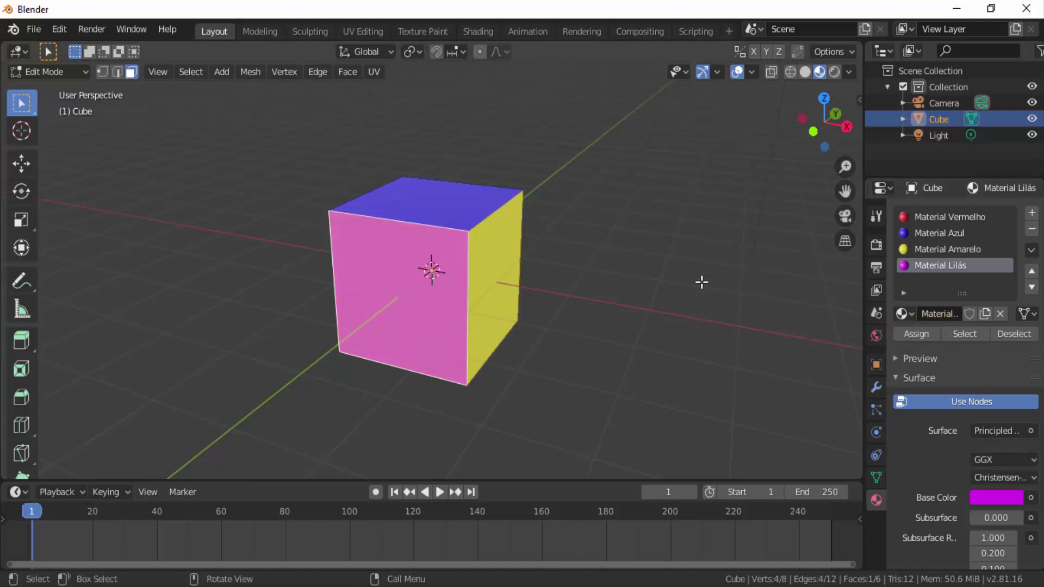
left_click_drag(813, 131, 720, 229)
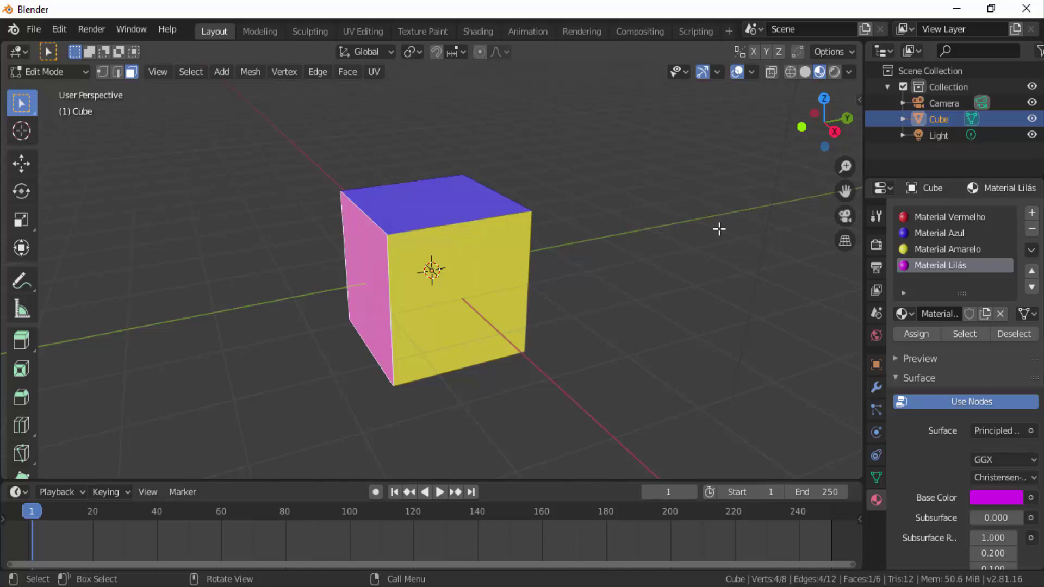
Subdivide the whole cube twice into a 4×4 grid per face, then deselect everything
key("a")
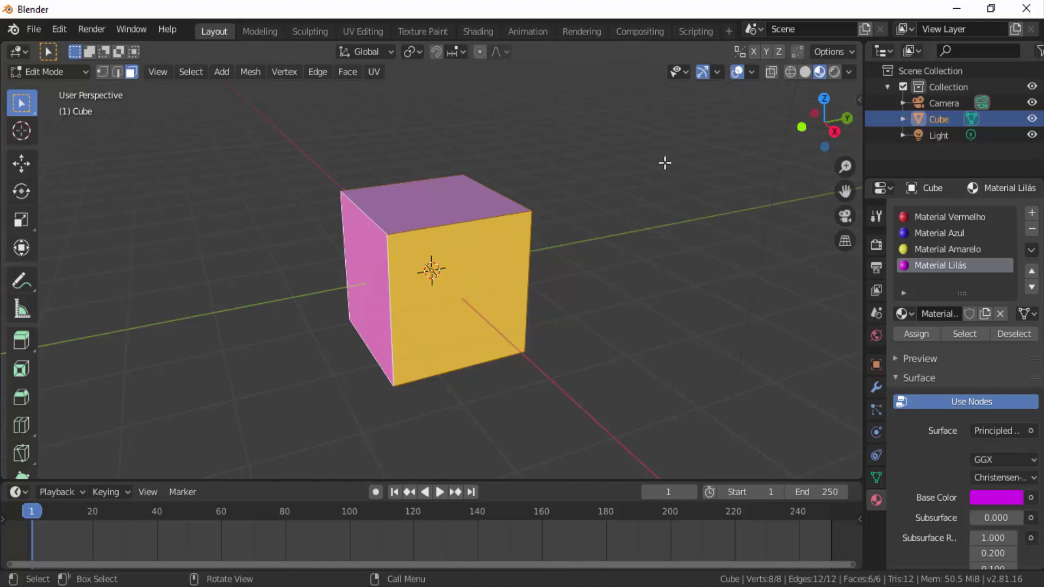
right_click(701, 174)
left_click(702, 174)
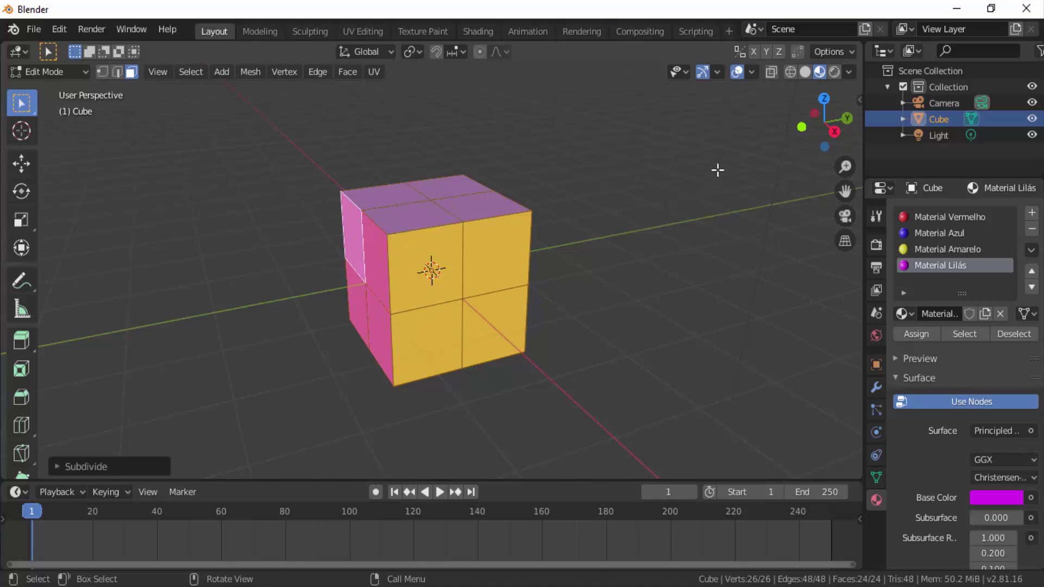
right_click(734, 161)
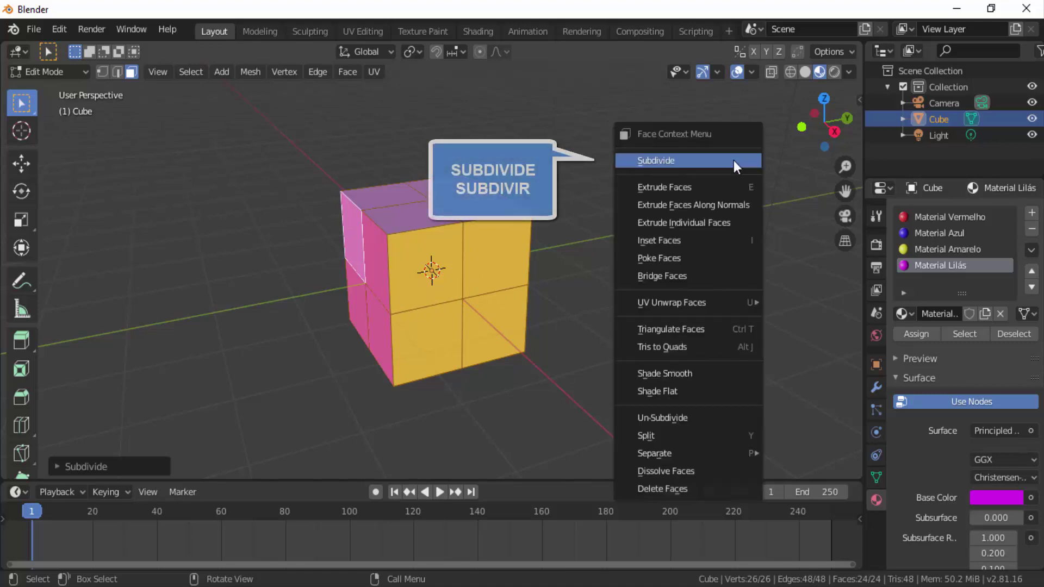
left_click(733, 161)
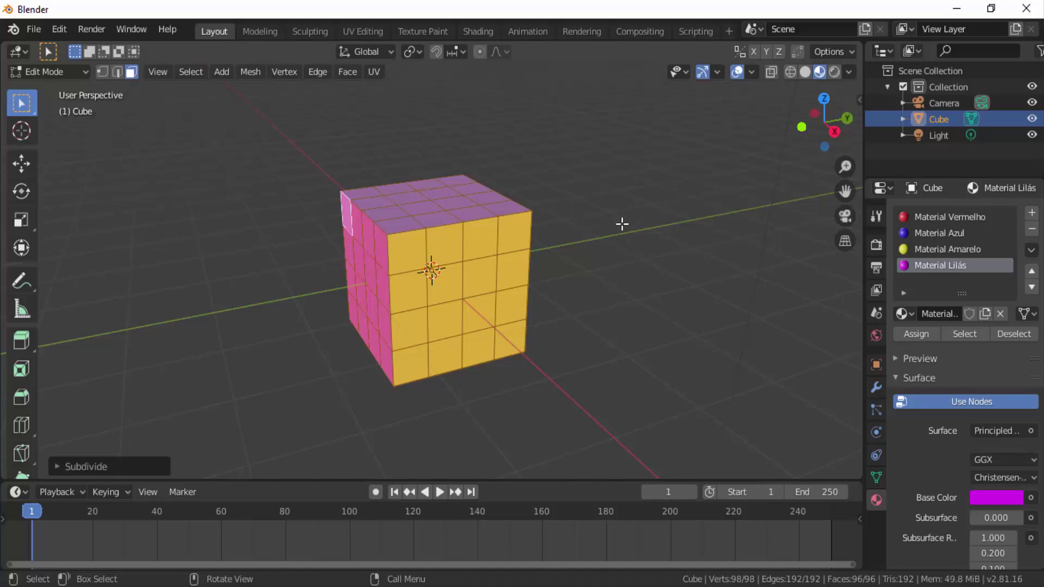
key("alt+a")
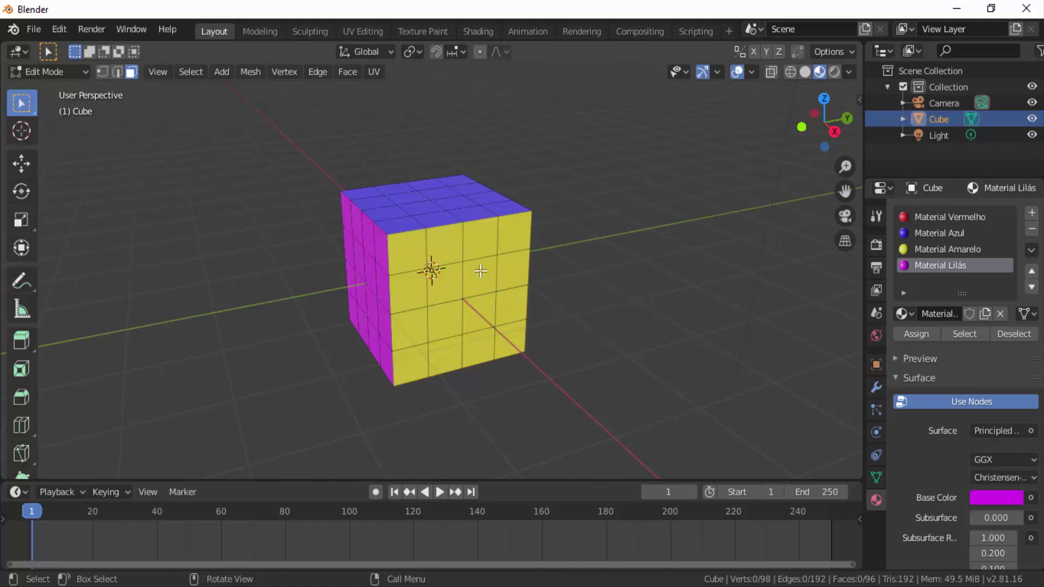
Assign Material Azul to three adjacent squares near the centre of the yellow front face
left_click(444, 285)
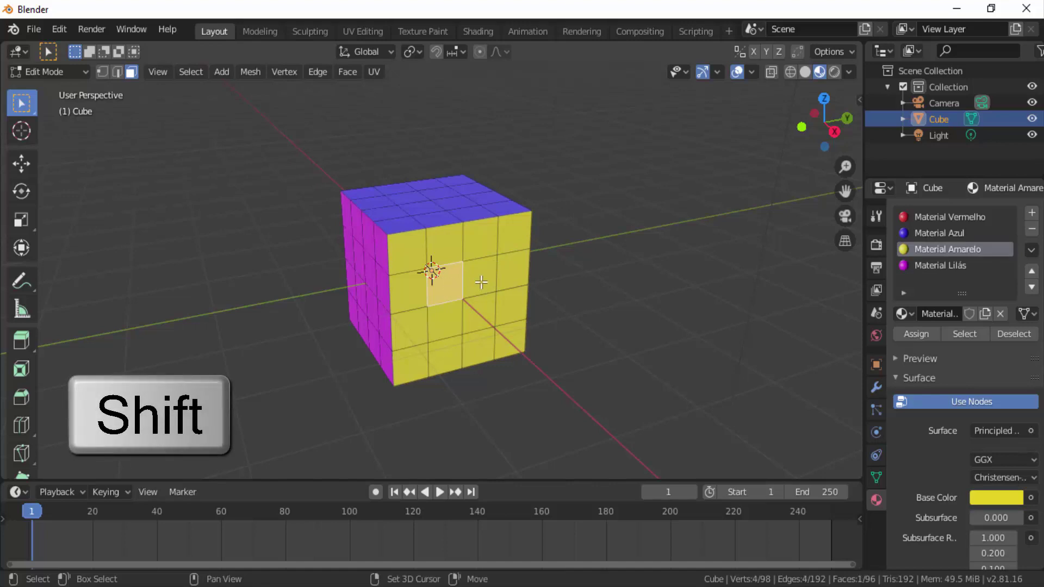
left_click(481, 282, "shift")
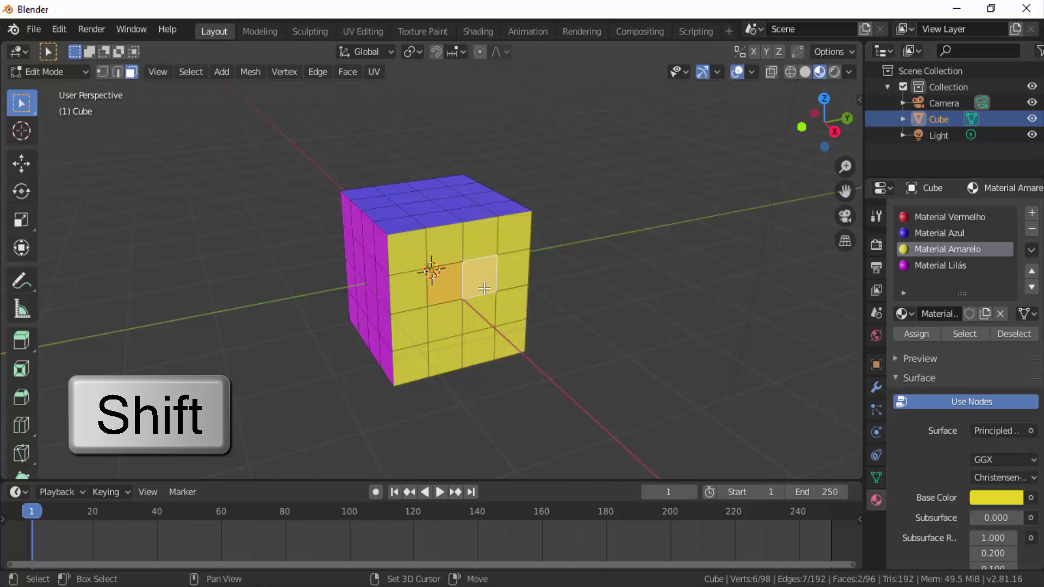
left_click(485, 316, "shift")
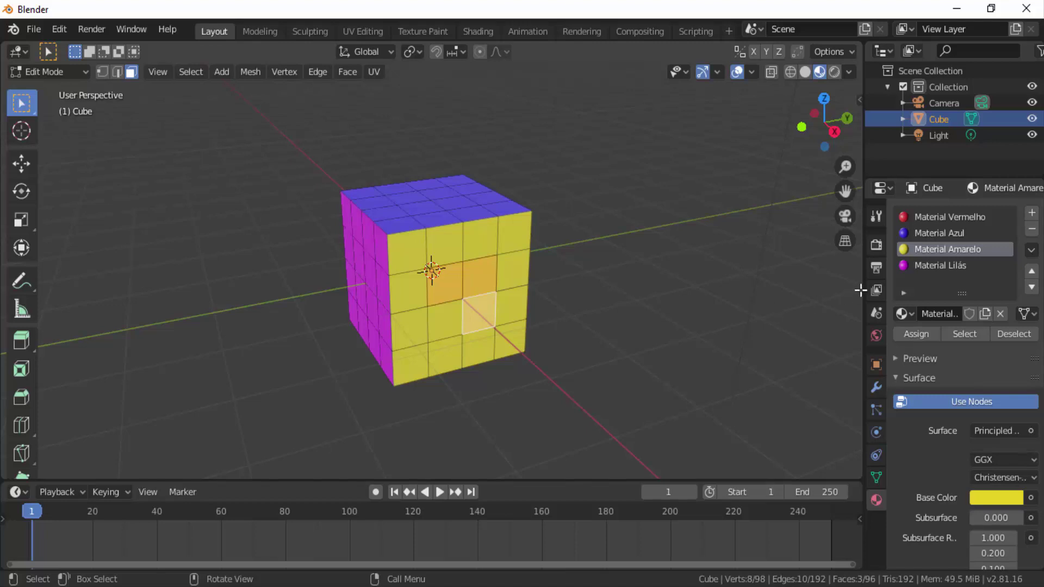
left_click(939, 236)
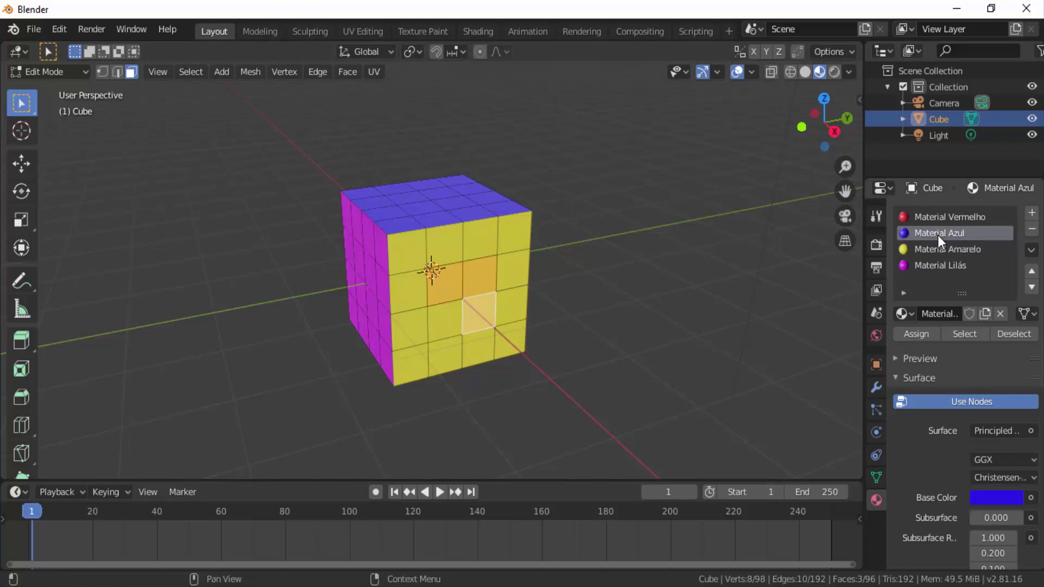
left_click(916, 333)
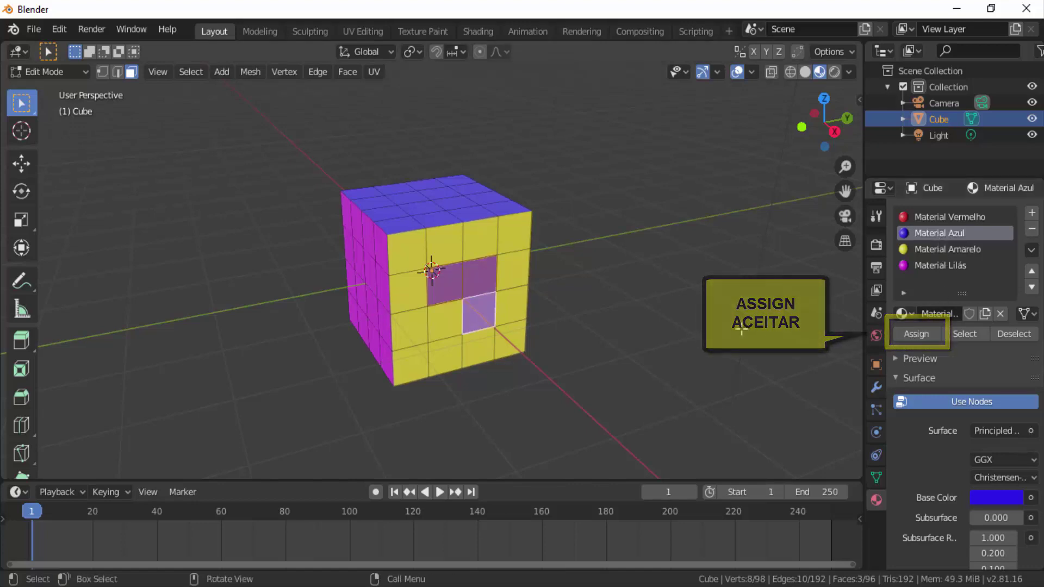
left_click(58, 72)
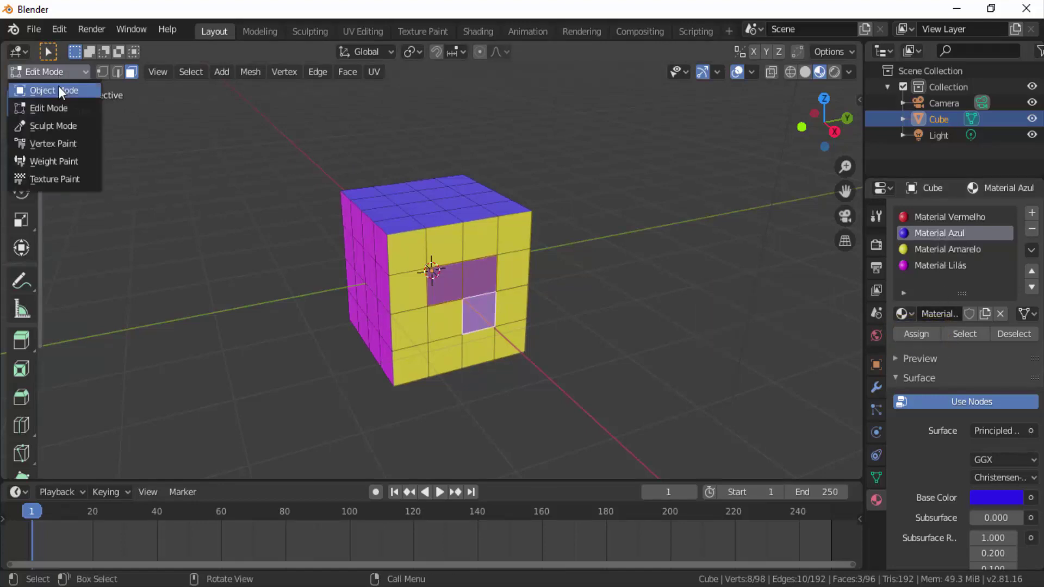
Return to Object Mode and orbit to see the blue L-shaped patch head-on
left_click(58, 90)
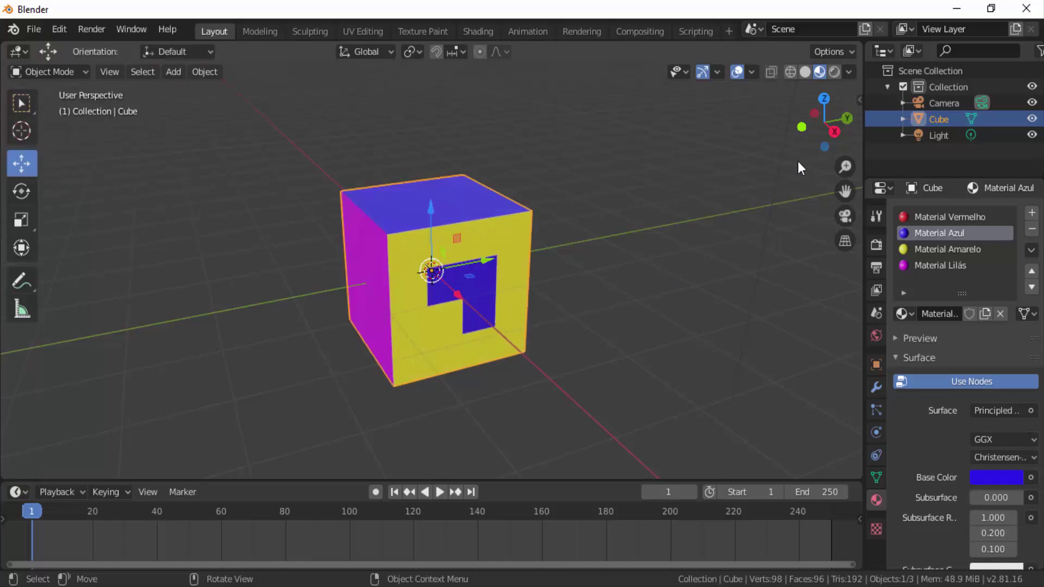
mouse_move(823, 124)
left_mouse_down()
mouse_move(805, 126)
mouse_move(816, 127)
left_mouse_up()
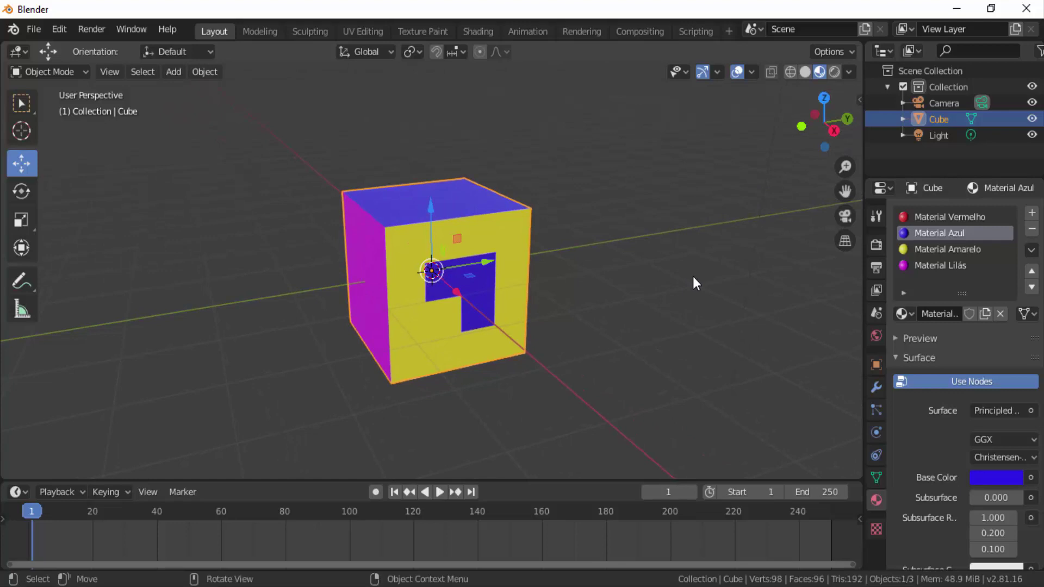